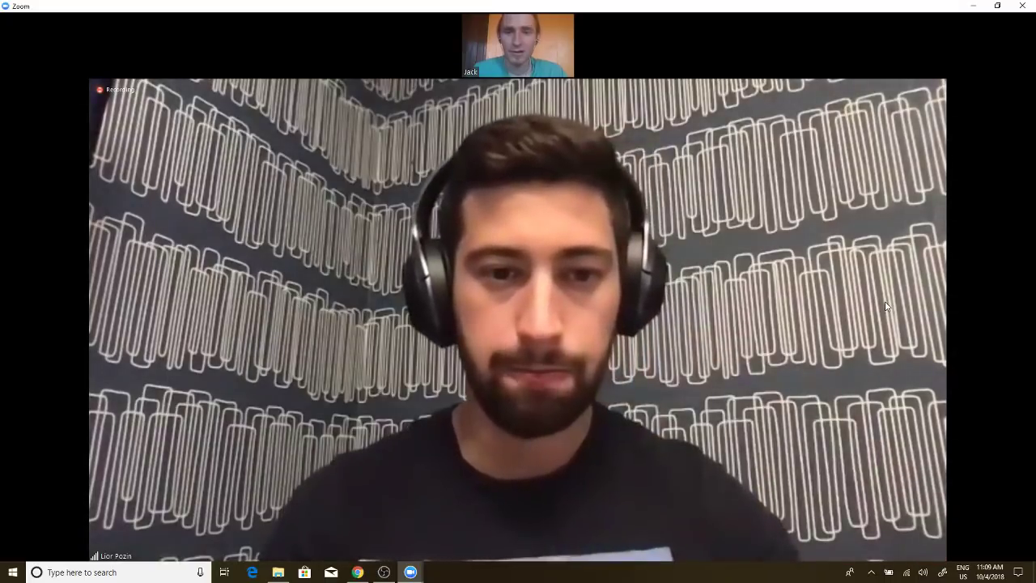
Step: Switch to Chrome and load autodstools.com in a new tab
left_click(357, 572)
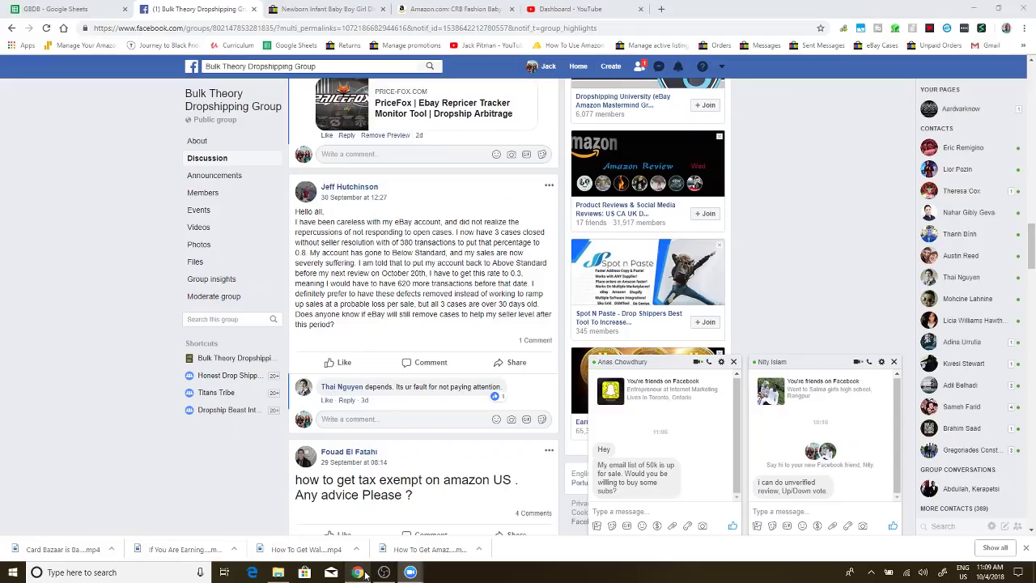
left_click(661, 9)
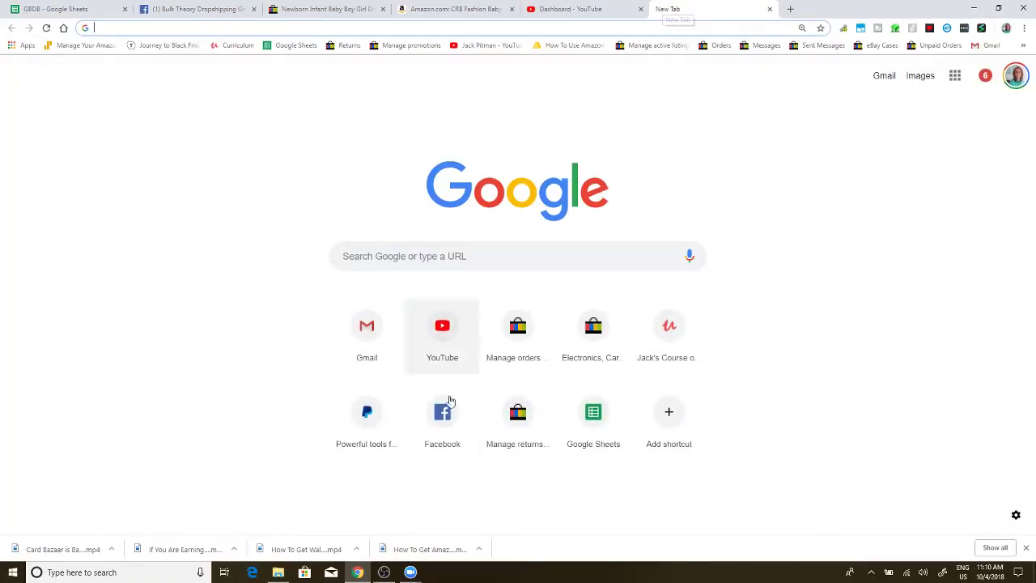
type("auto")
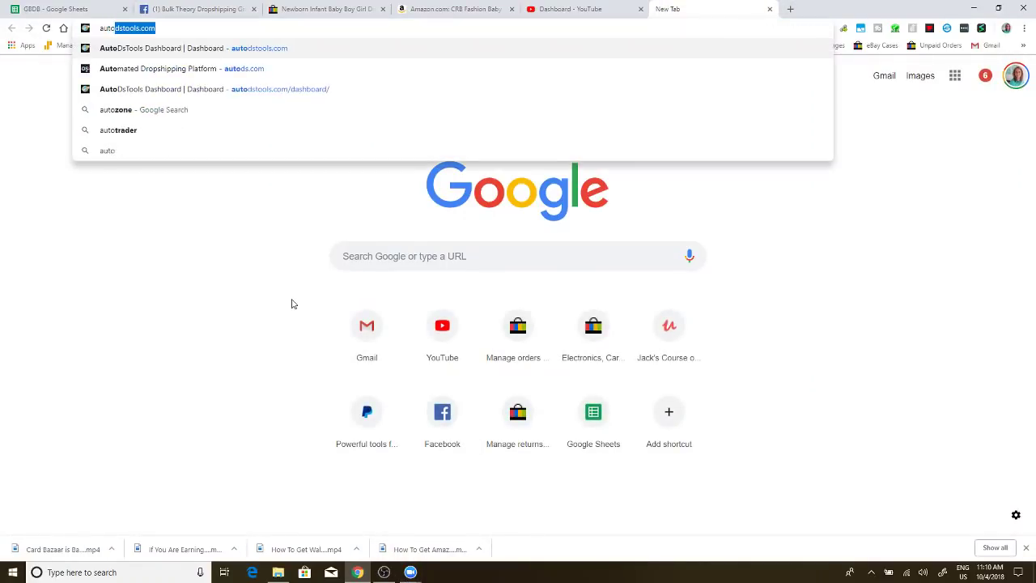
key("Return")
Step: Switch to Zoom and share the Chrome window with the AutoDsTools Dashboard in the meeting
mouse_move(411, 573)
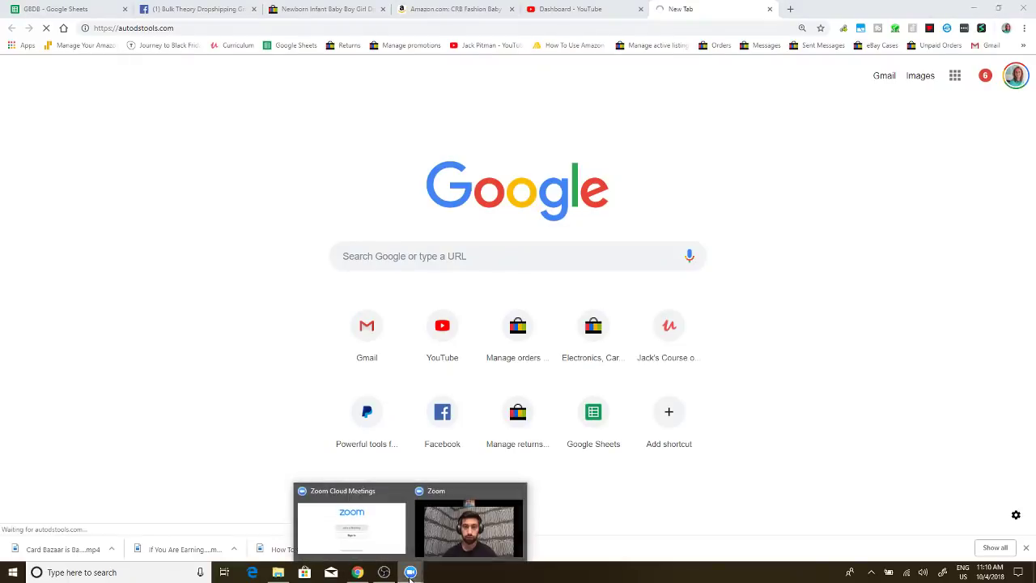
left_click(441, 533)
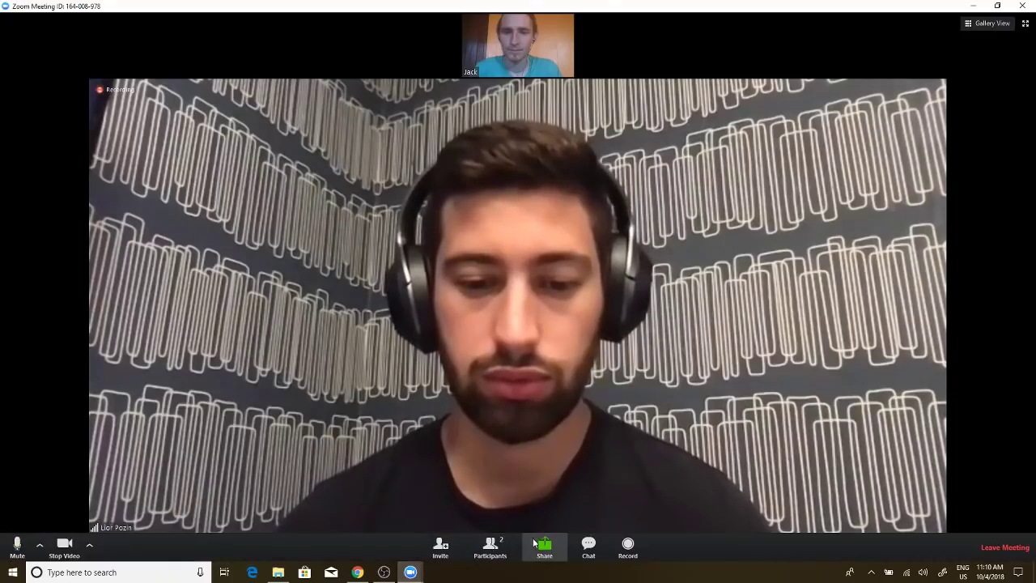
left_click(545, 549)
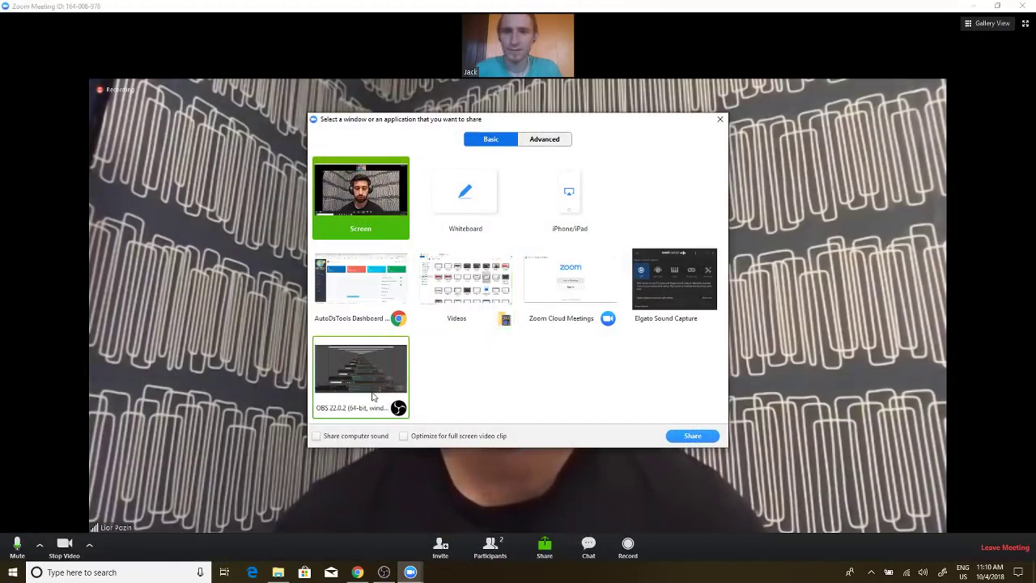
left_click(364, 296)
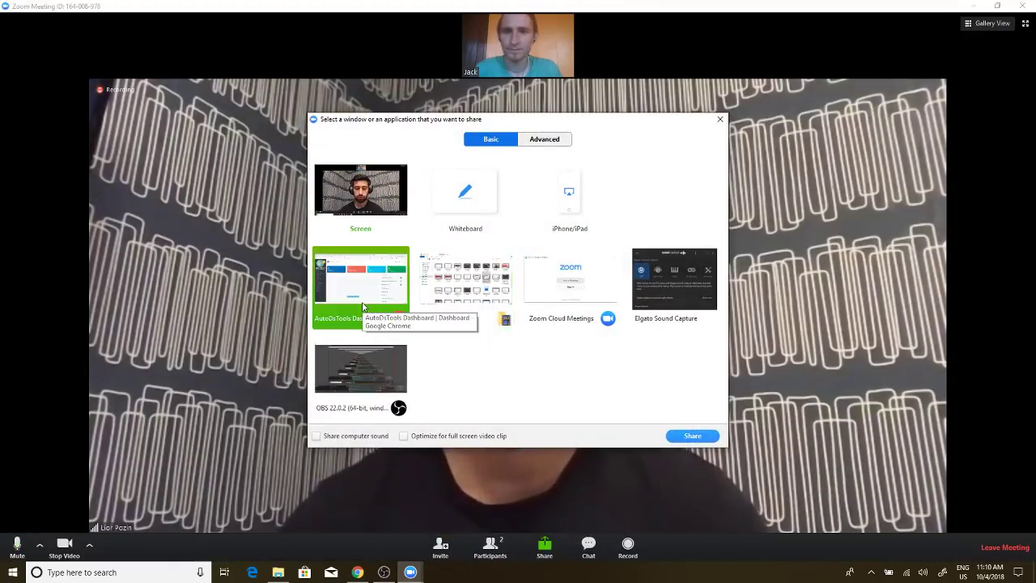
left_click(693, 436)
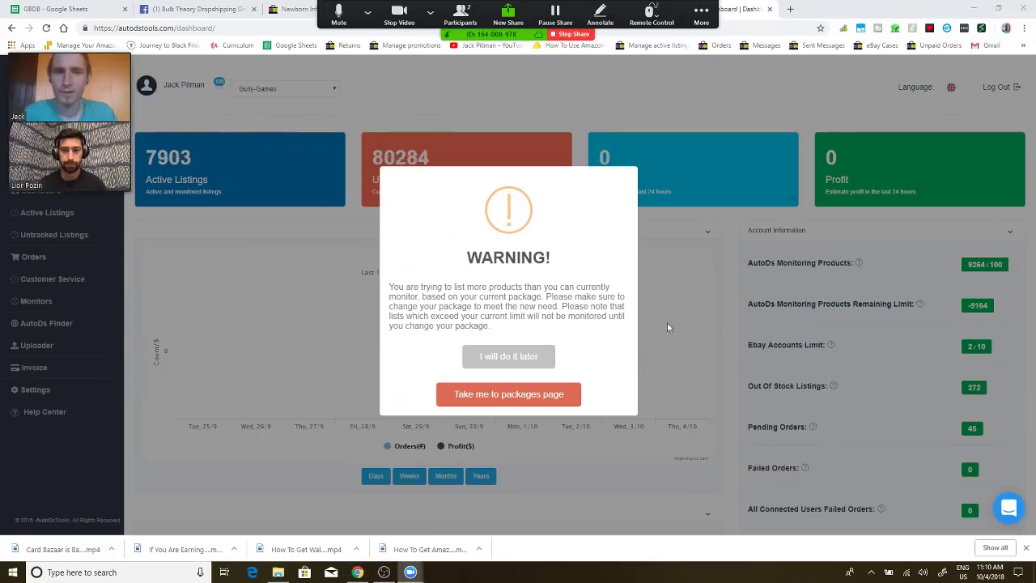
Step: Postpone the package upgrade, go to AutoDs Finder and choose Amazon US as the source site
left_click(533, 365)
left_click(49, 324)
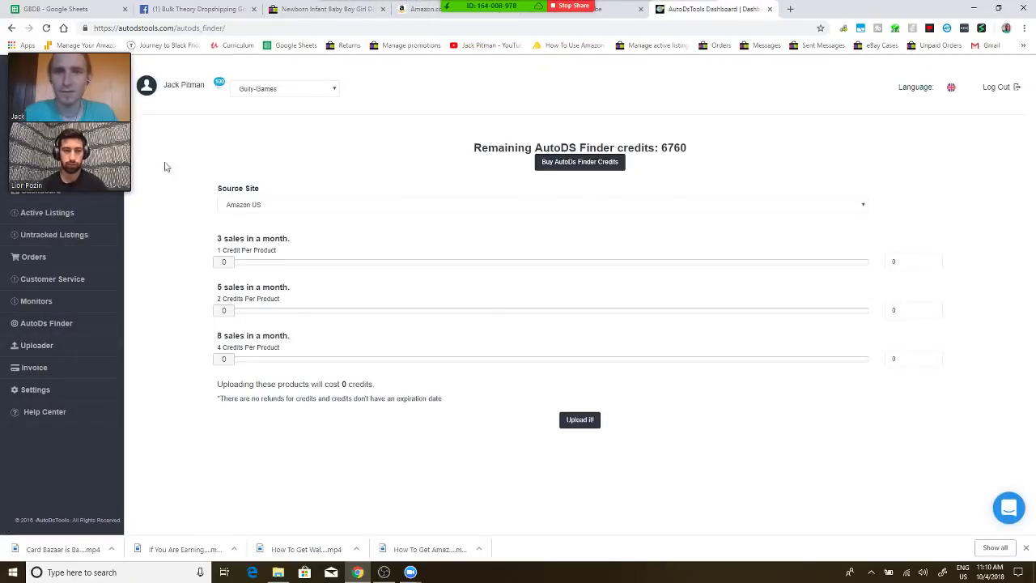
left_click(388, 208)
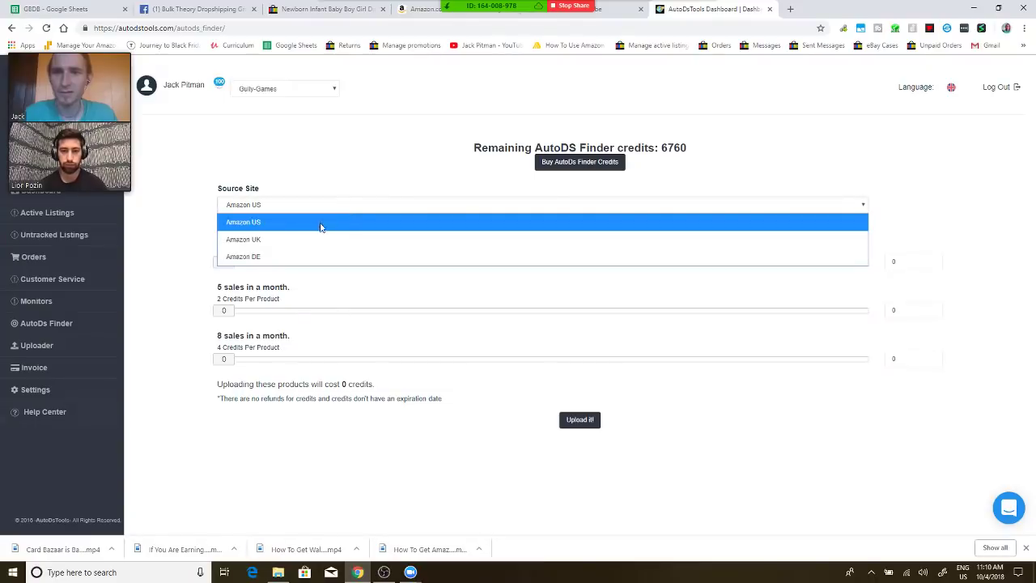
left_click(291, 220)
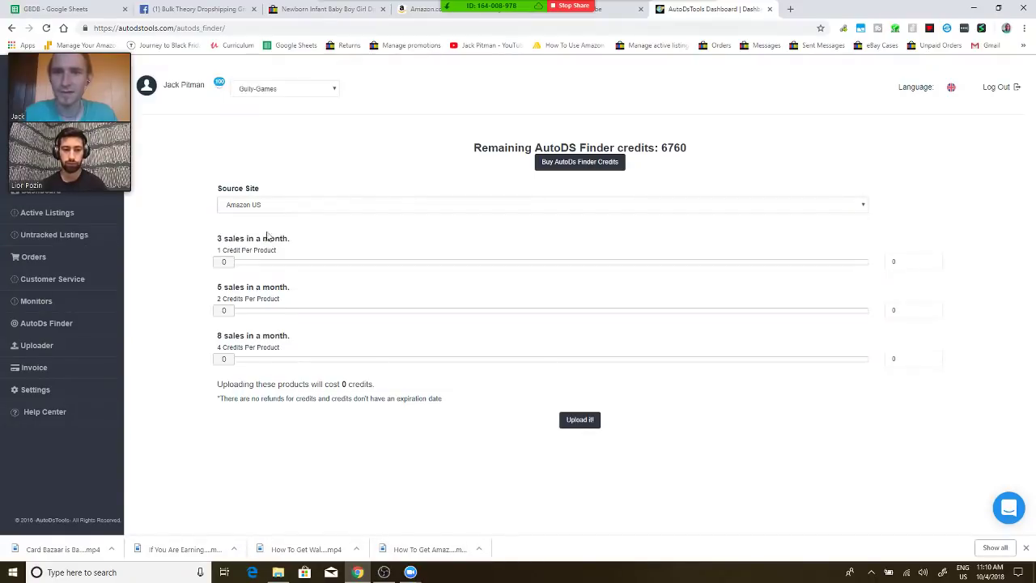
left_click(216, 243)
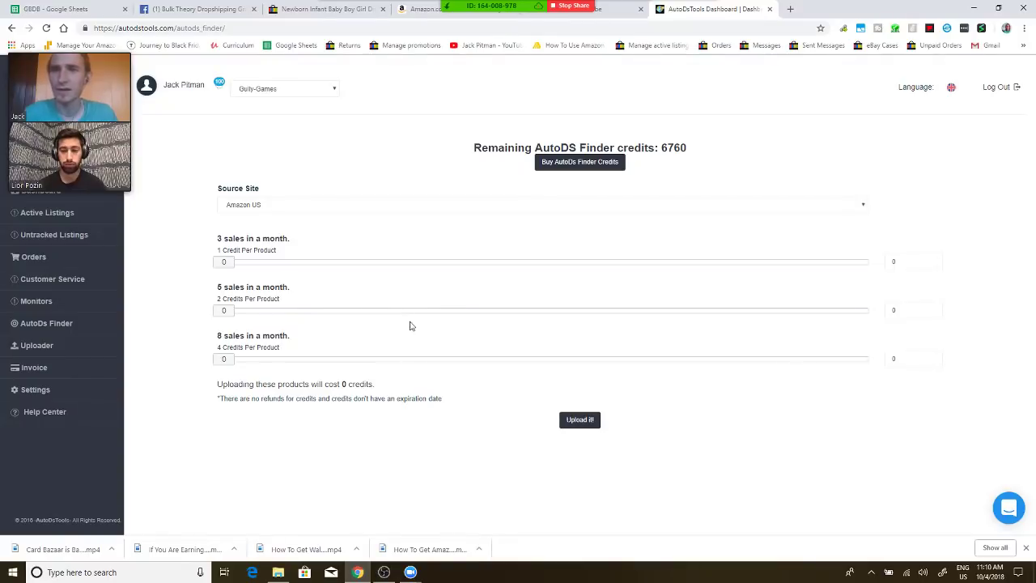
Step: Move the floating meeting video panel off the AutoDS navigation sidebar to the opposite side
mouse_move(78, 69)
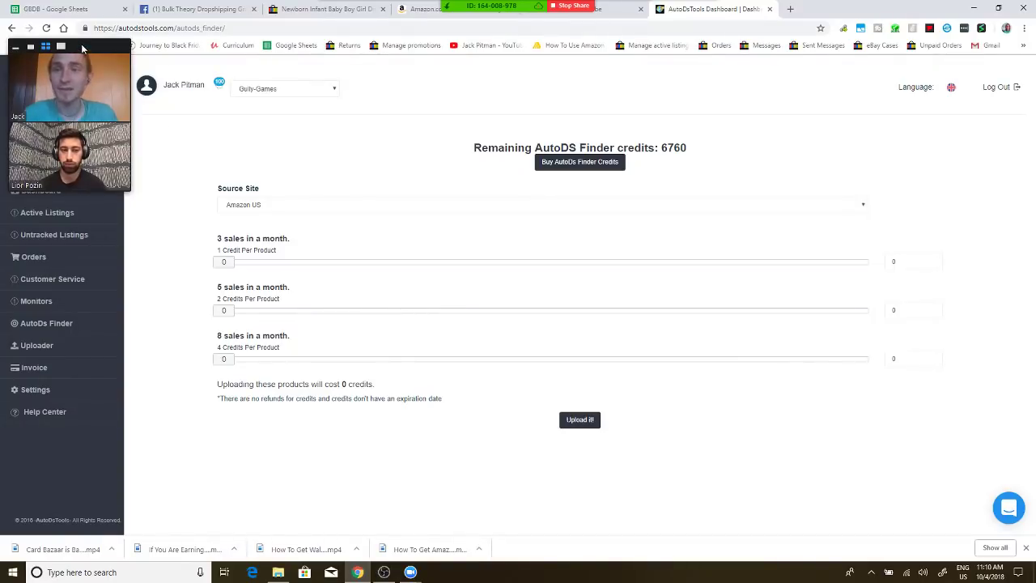
left_click_drag(81, 49, 969, 45)
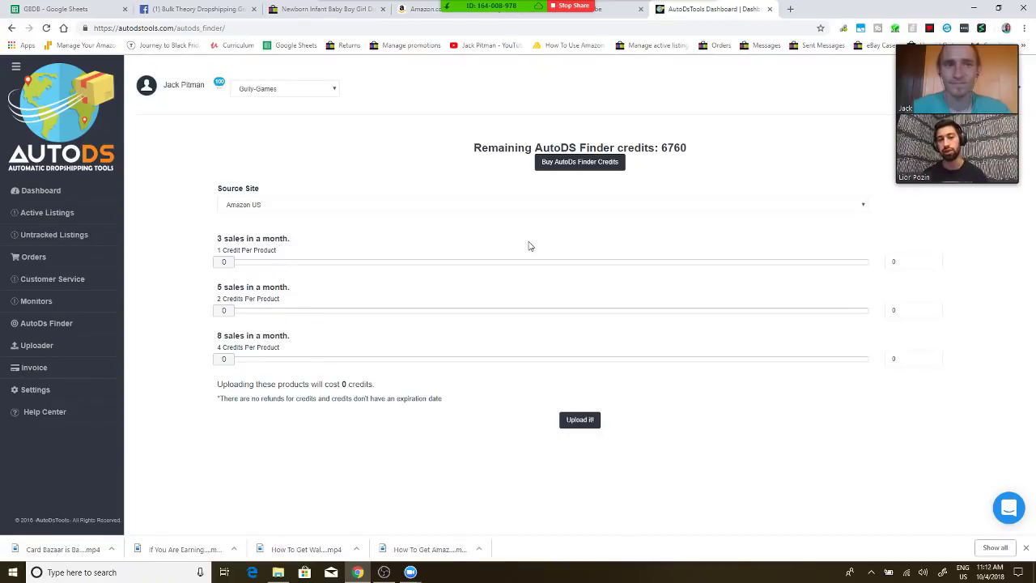
Step: Check the available source sites in AutoDs Finder, keep Amazon US, and stop sharing the screen
left_click(318, 204)
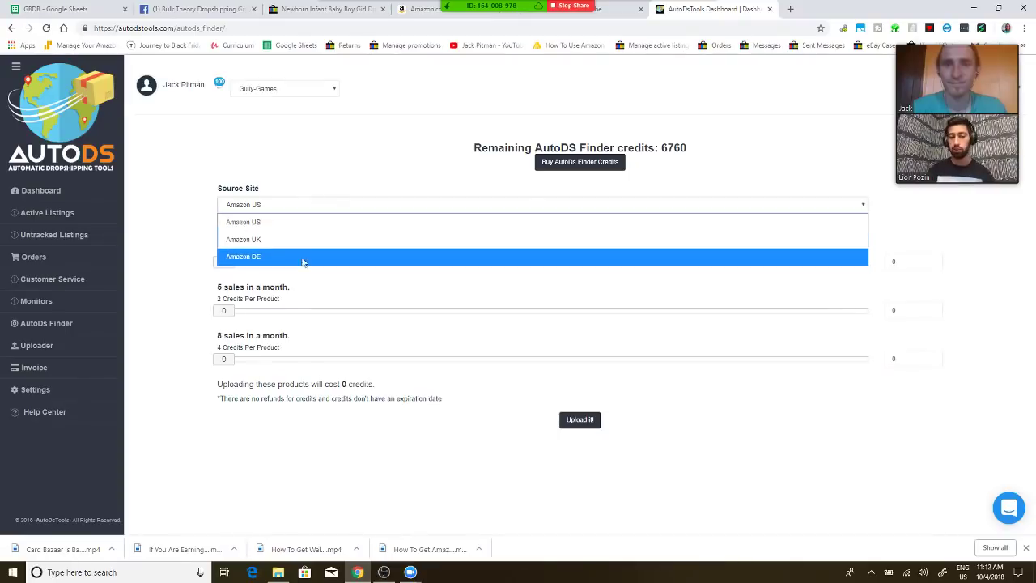
left_click(299, 224)
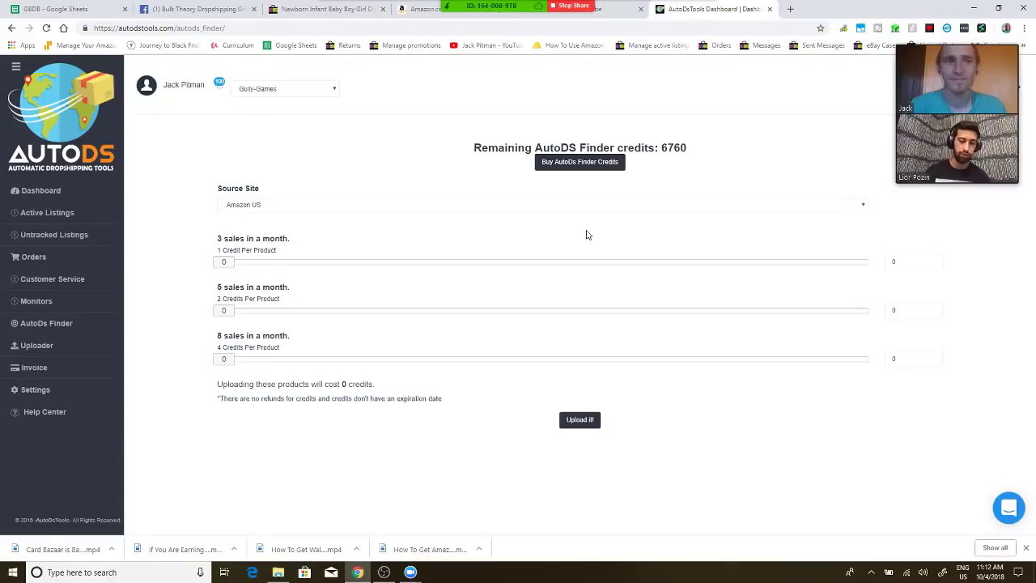
left_click(571, 6)
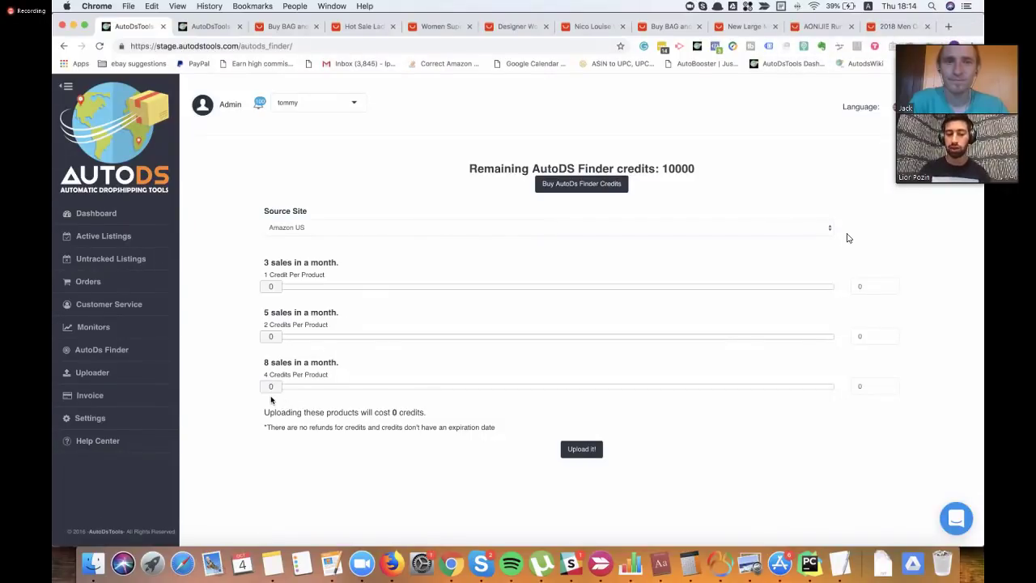
Step: Set the AutoDs Finder amount for products with 8 sales in a month to 100 and send them to the uploader
left_click_drag(269, 398, 300, 396)
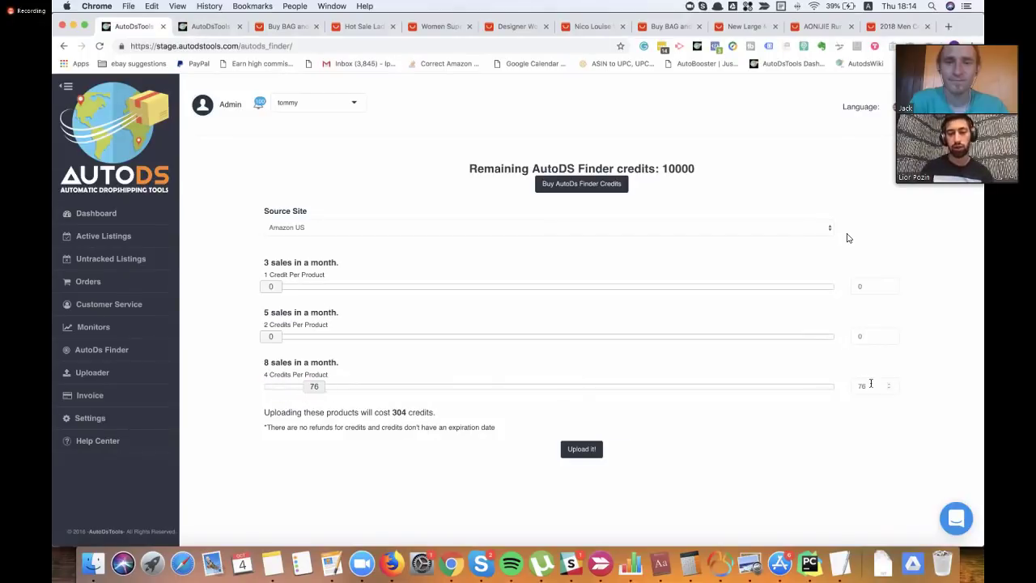
type("0")
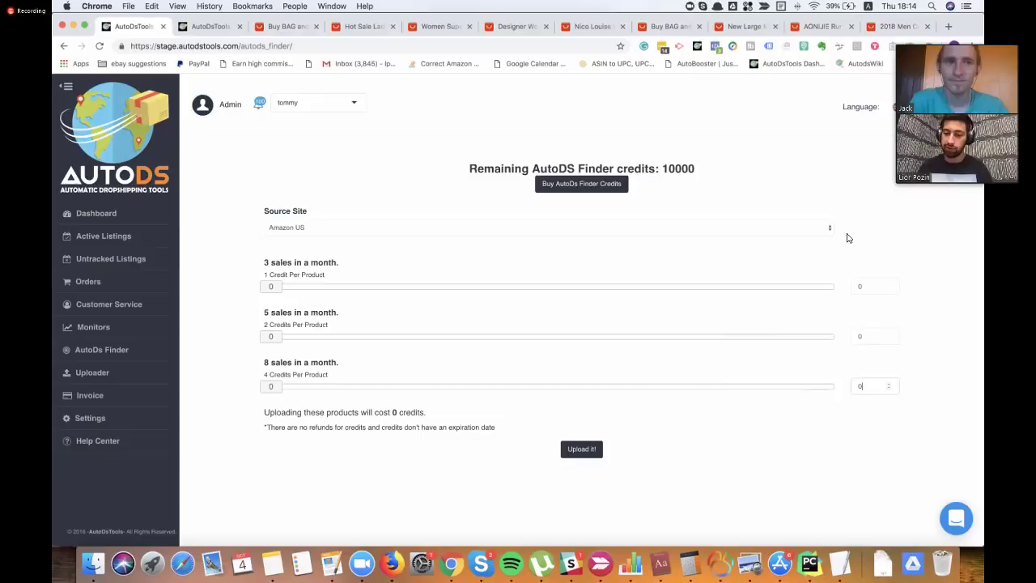
type("00")
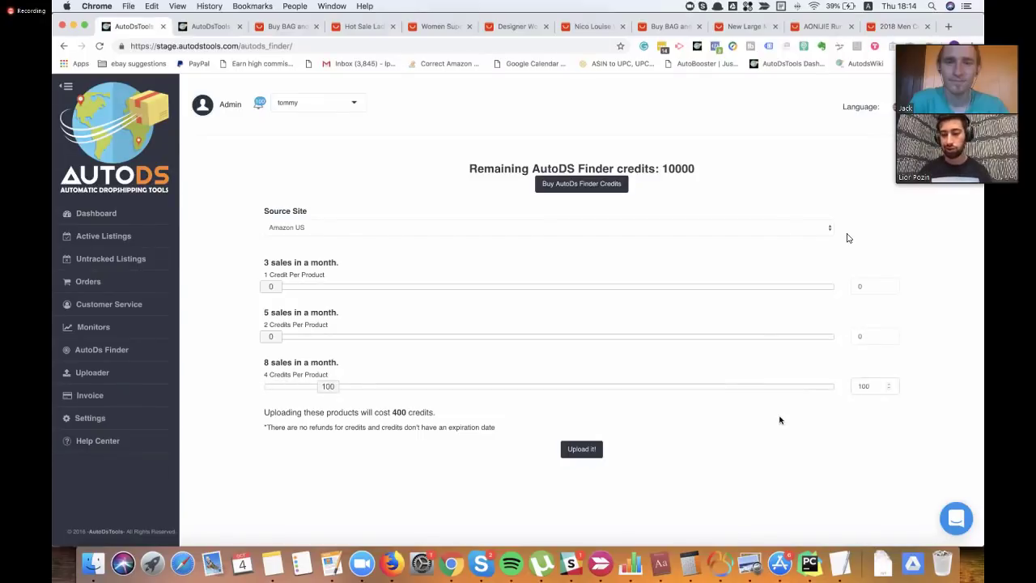
left_click_drag(334, 376, 267, 363)
left_click(340, 367)
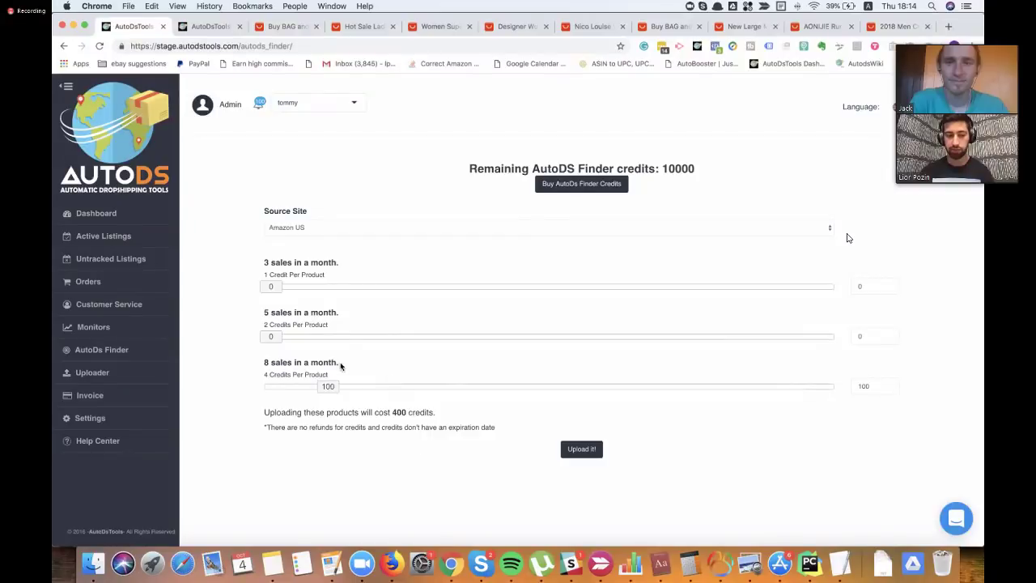
triple_click(283, 362)
left_click(393, 361)
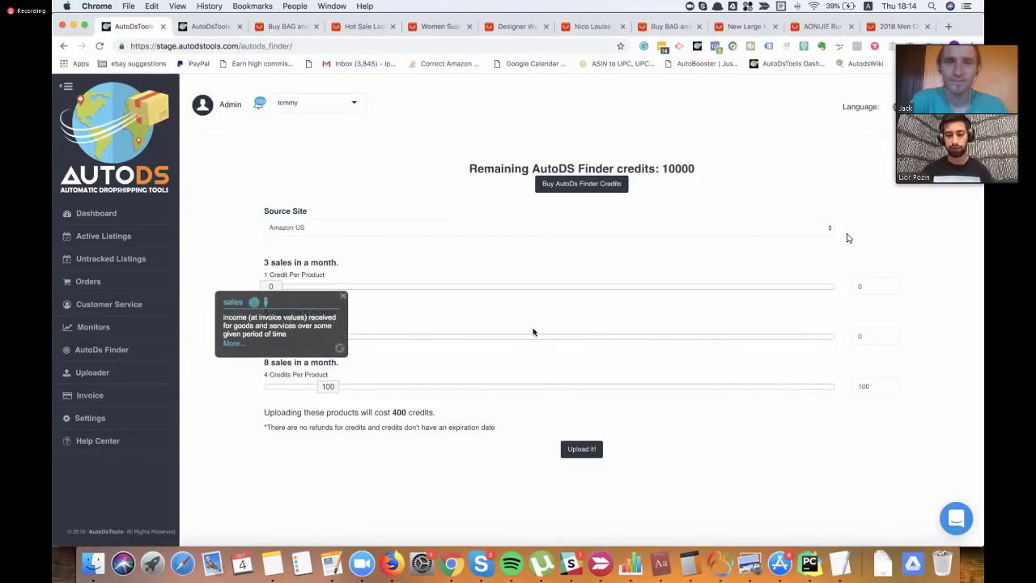
left_click(592, 454)
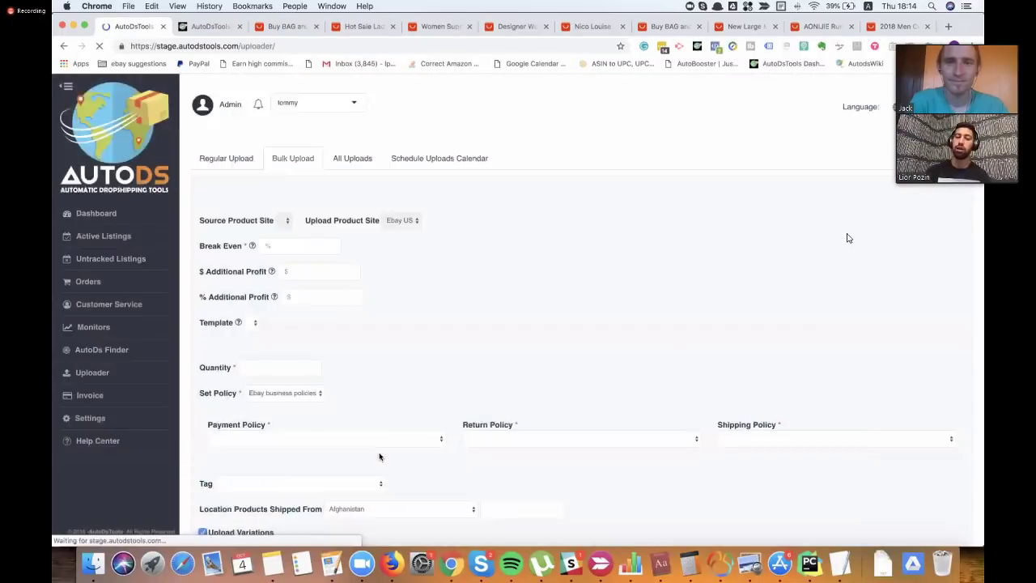
scroll(596, 351, "down", 1)
scroll(596, 351, "down", 3)
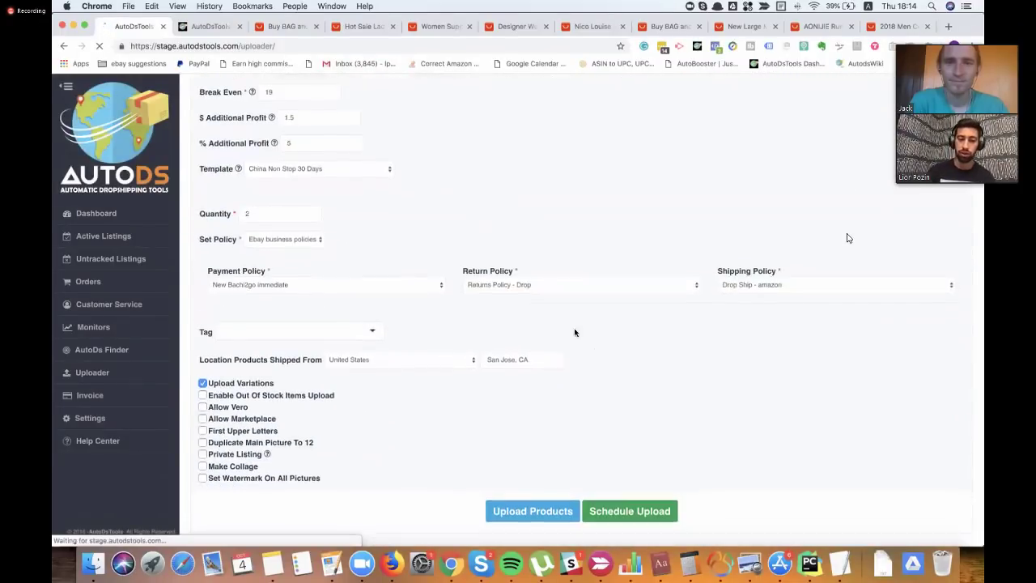
scroll(702, 292, "up", 1)
scroll(707, 295, "up", 2)
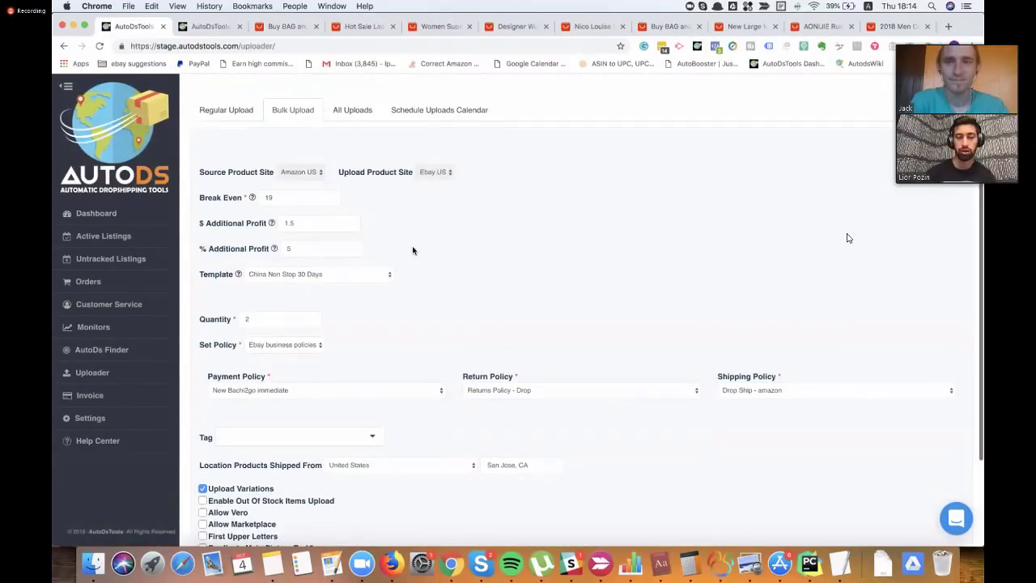
scroll(413, 250, "down", 2)
scroll(413, 250, "down", 1)
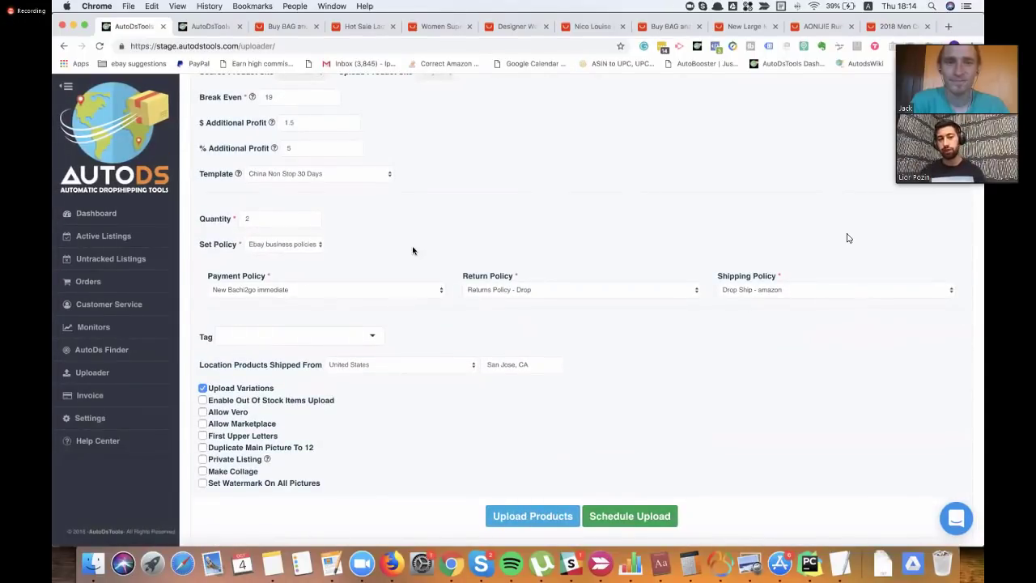
left_click(630, 512)
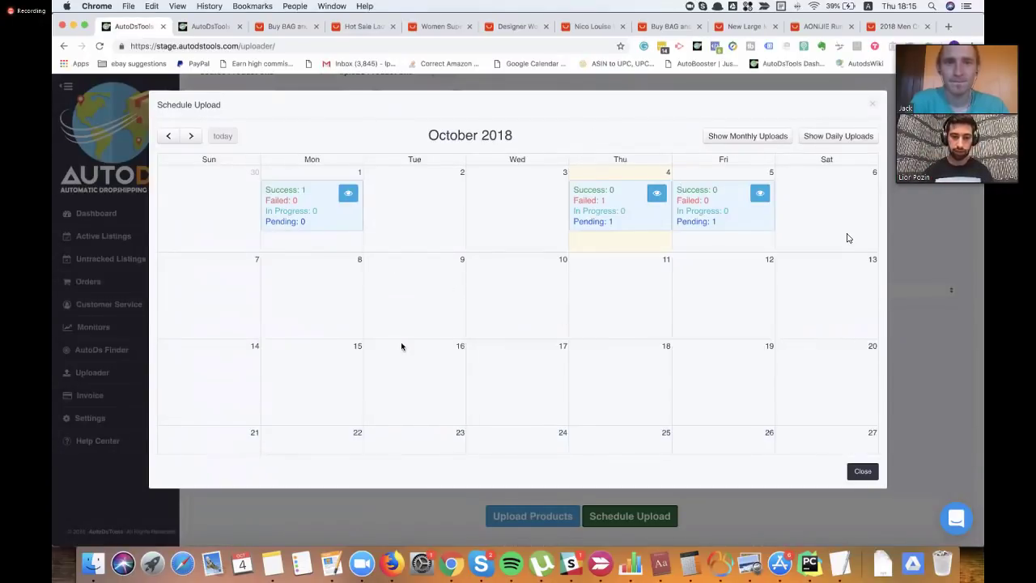
left_click(435, 294)
left_click(435, 294)
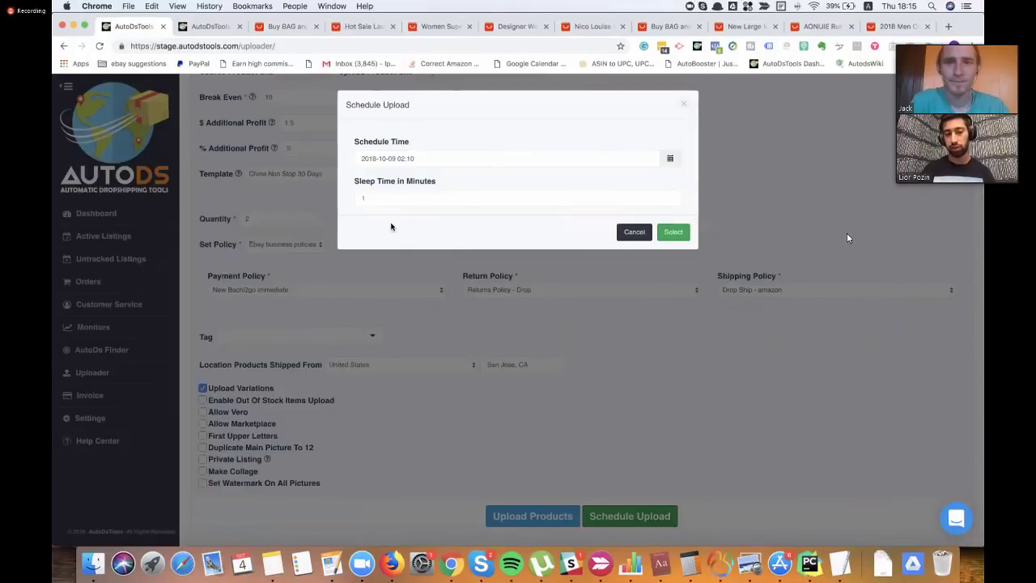
left_click(389, 195)
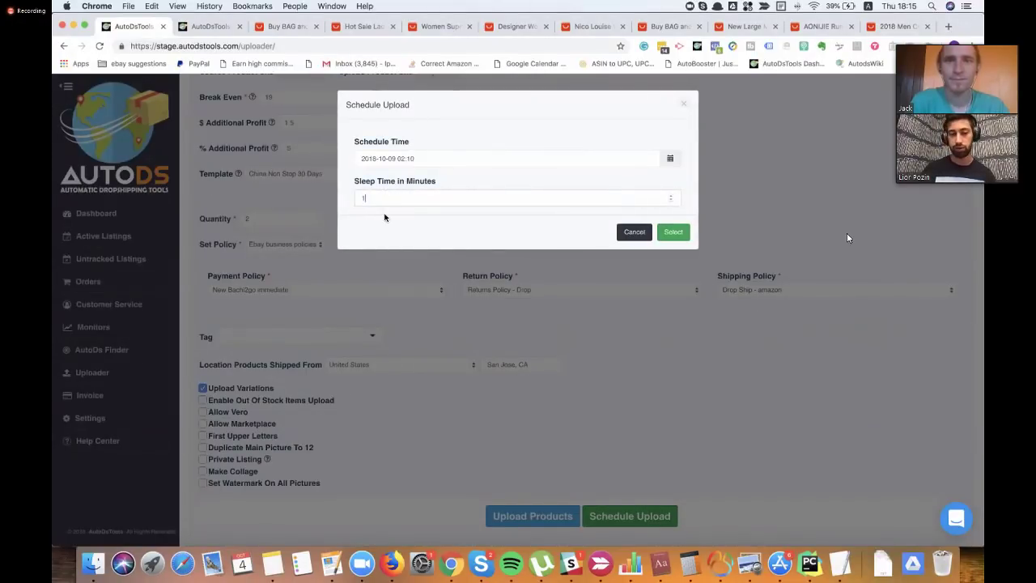
left_click(672, 234)
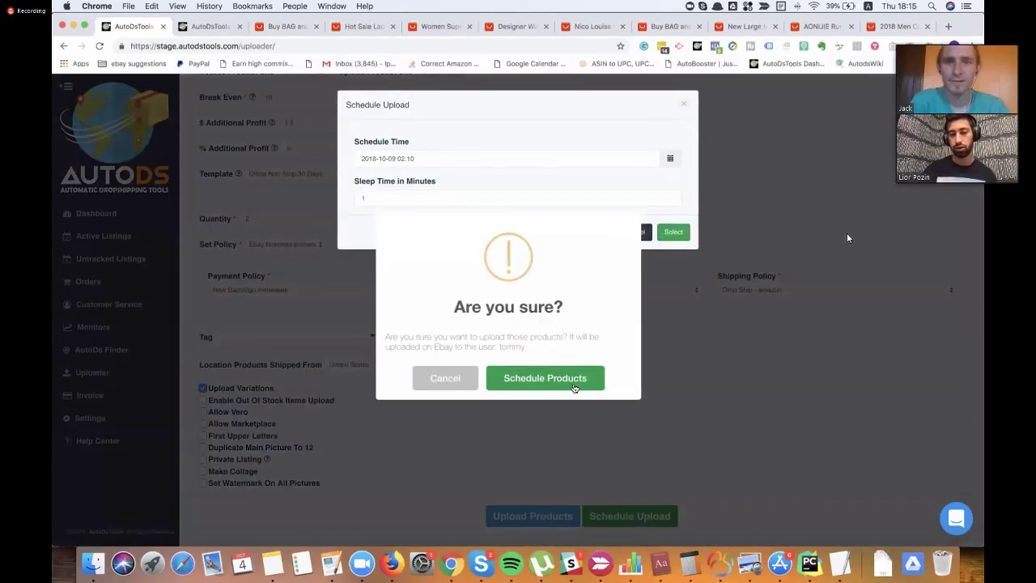
left_click(573, 383)
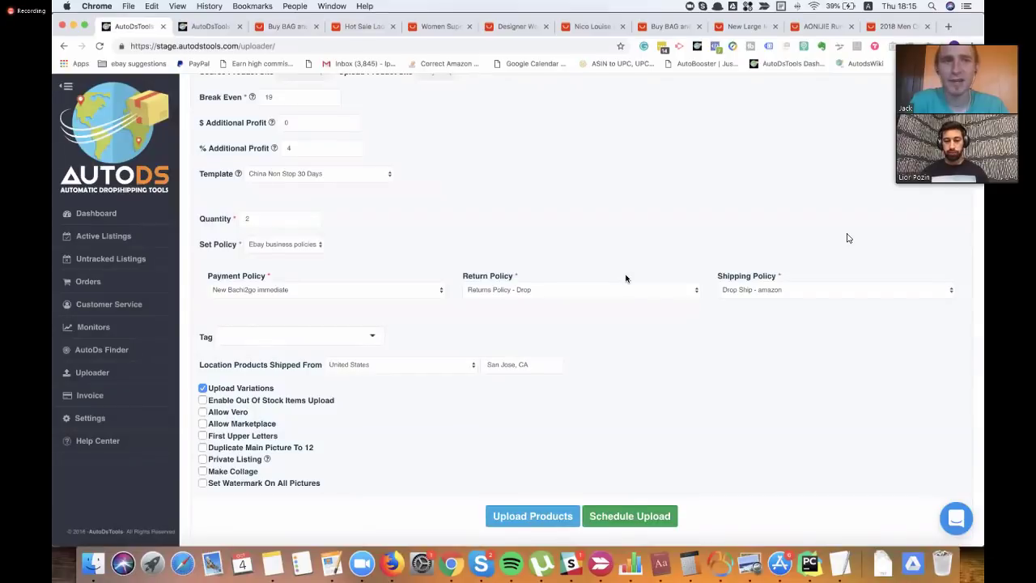
Step: Reopen the upload schedule, examine the status of the uploads listed for October 4, and close it
left_click(609, 519)
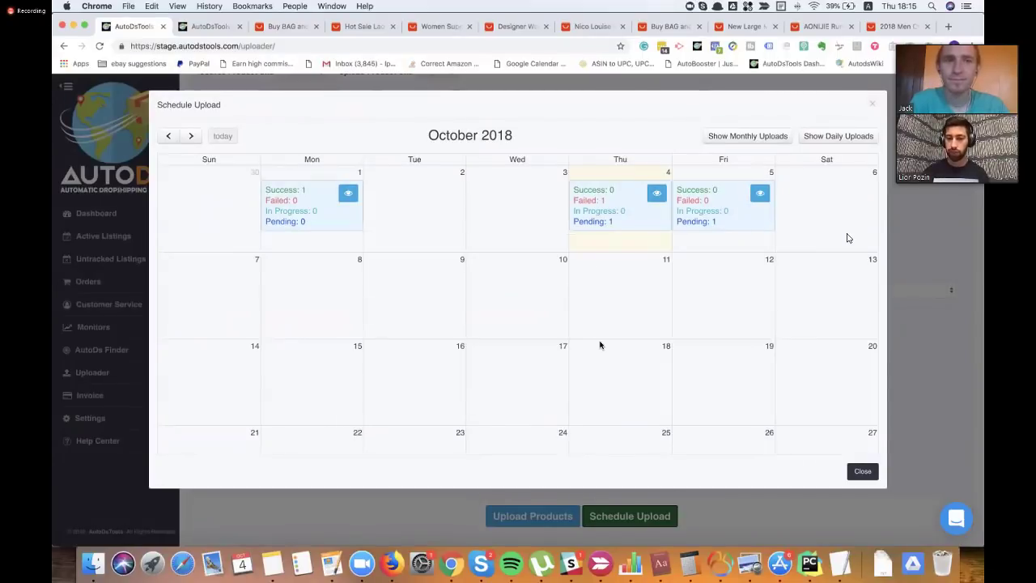
left_click(657, 193)
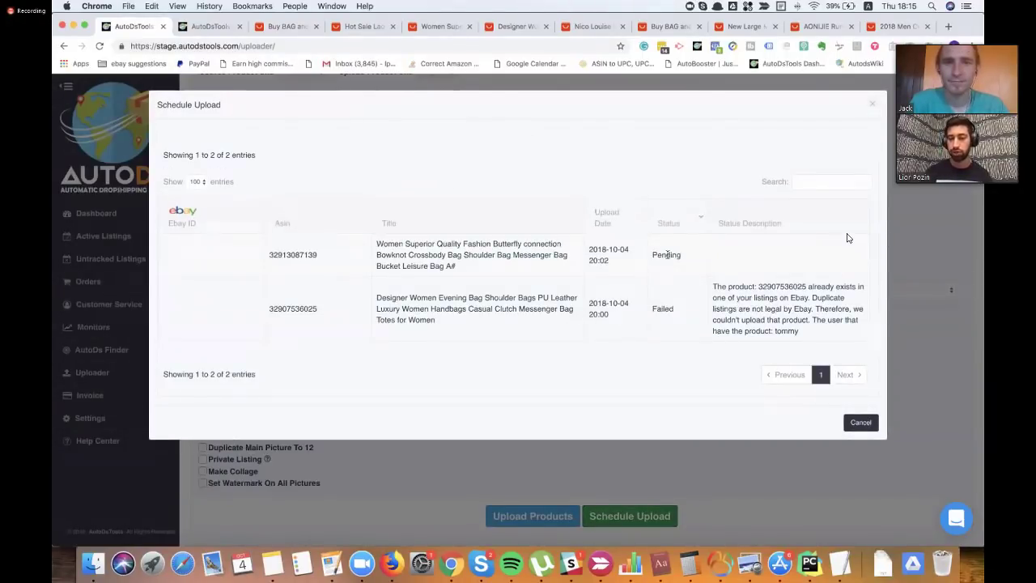
left_click_drag(678, 254, 376, 264)
left_click(709, 350)
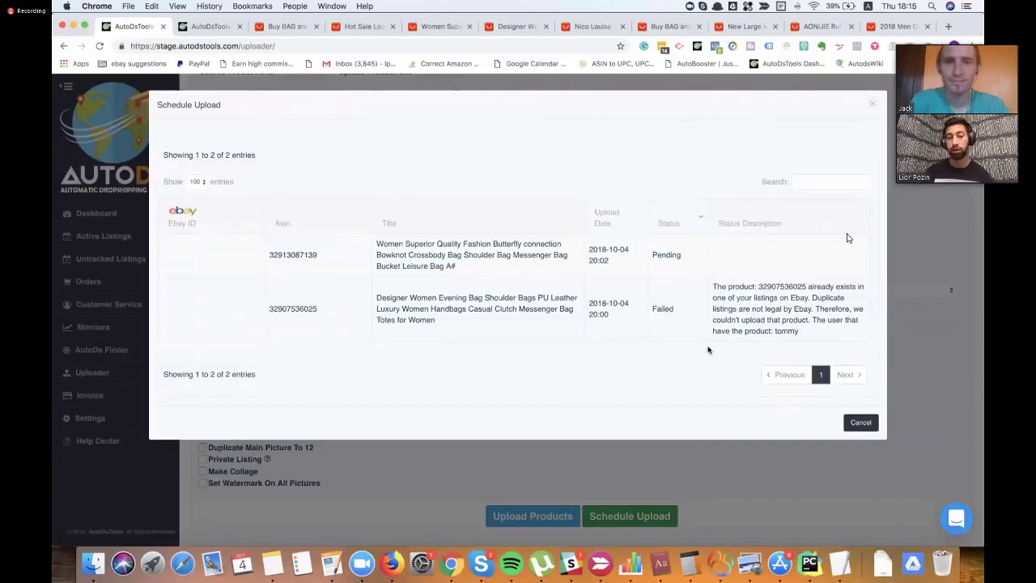
left_click(620, 456)
scroll(502, 313, "up", 5)
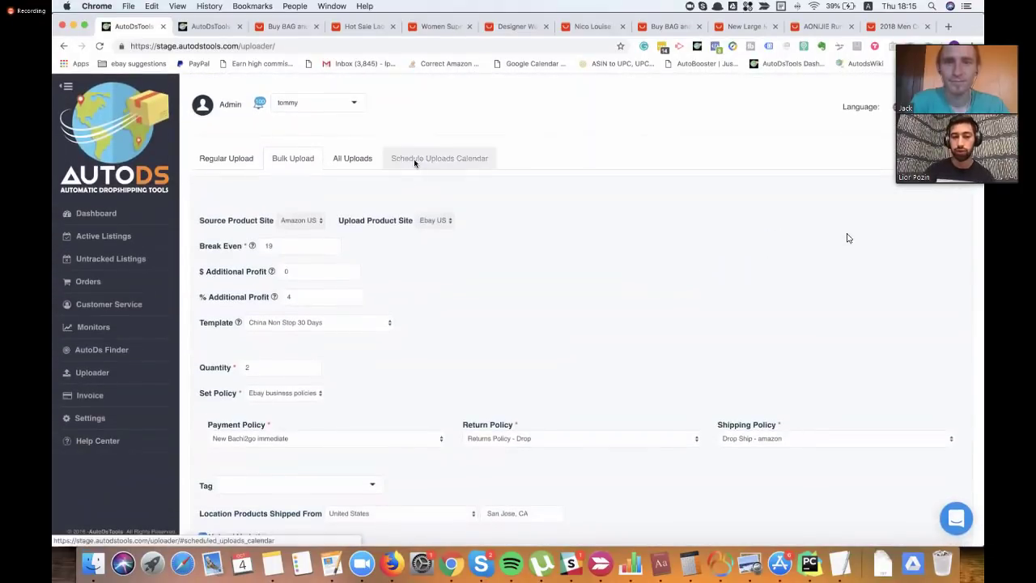
Step: Open the pending product scheduled for October 4 in its edit page to review it, and return to AutoDs Finder
left_click(413, 159)
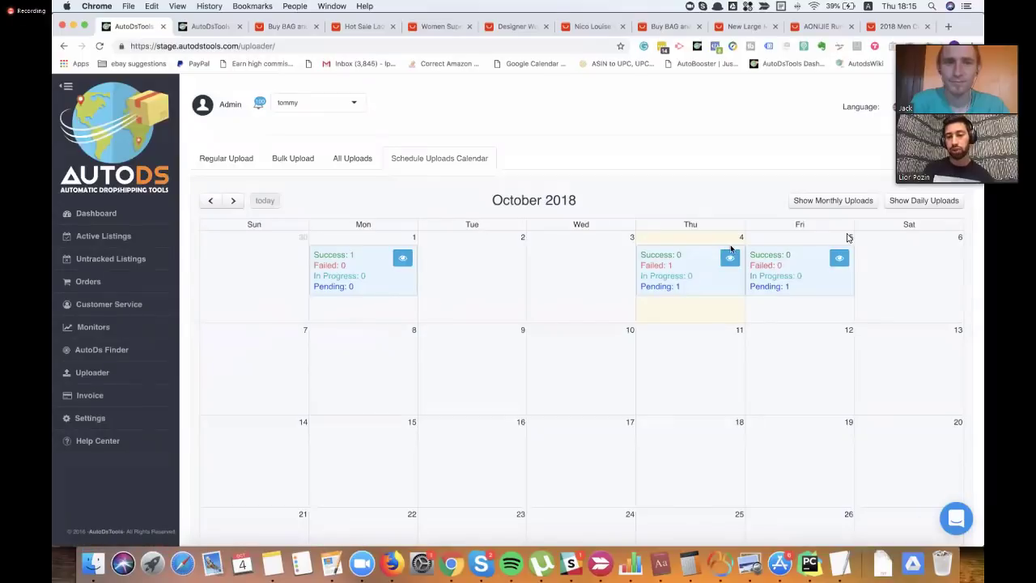
left_click(728, 257)
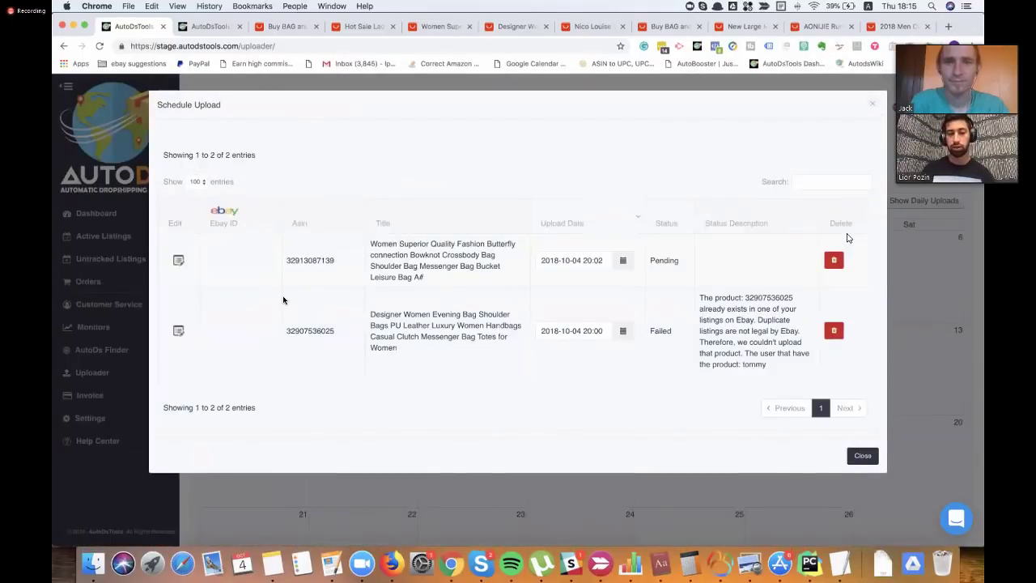
left_click(179, 263)
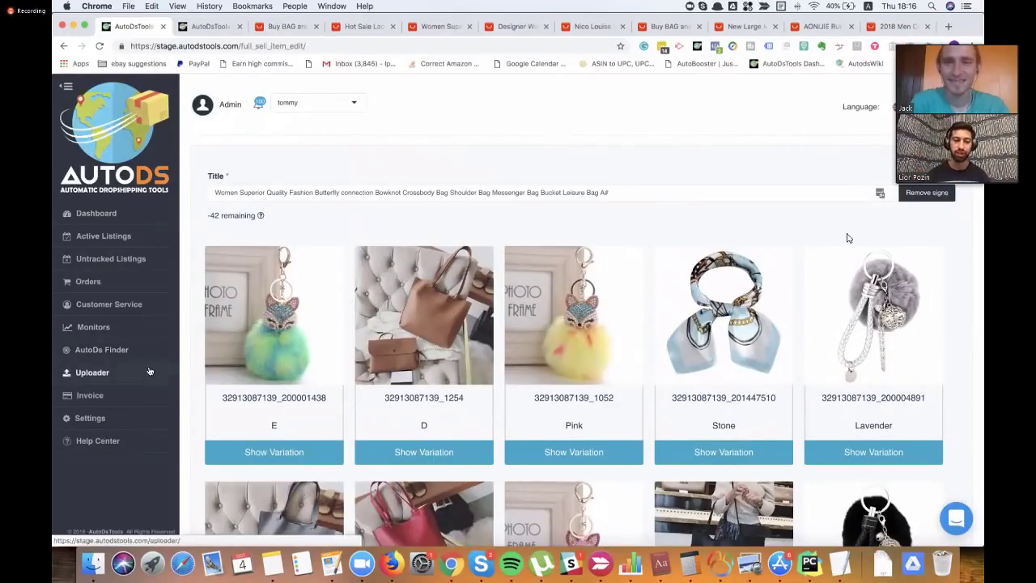
left_click(127, 353)
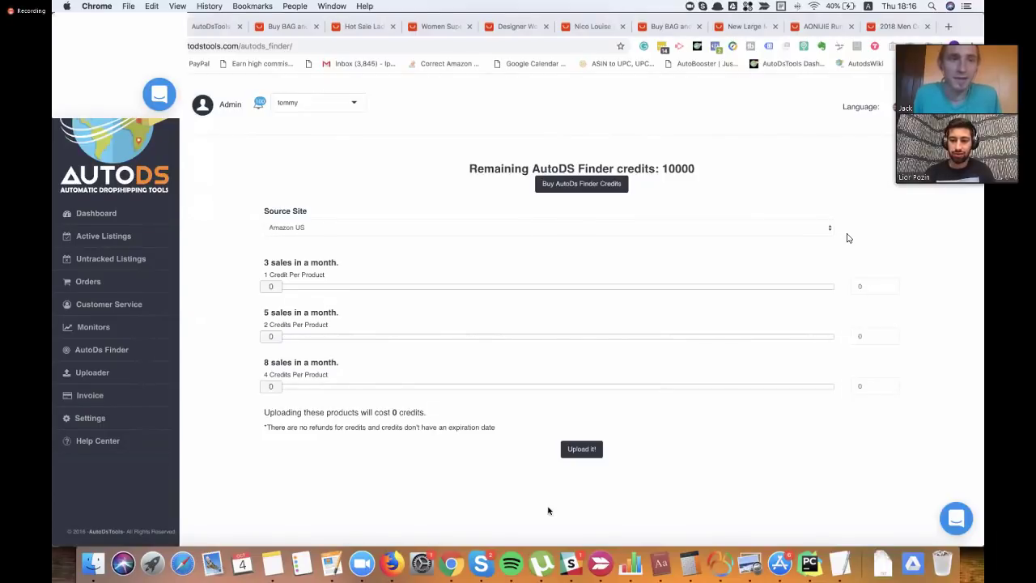
left_click(361, 565)
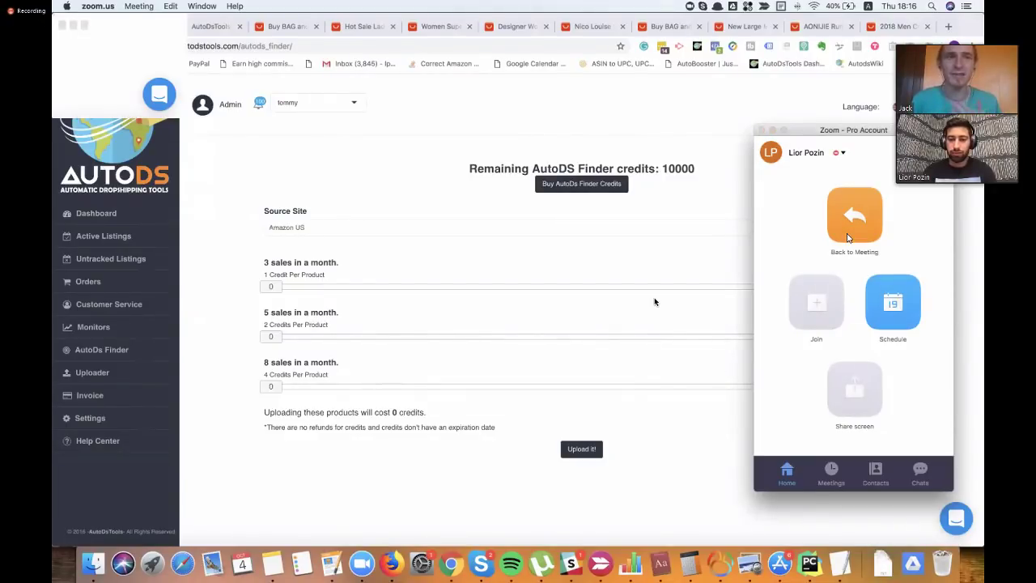
right_click(367, 569)
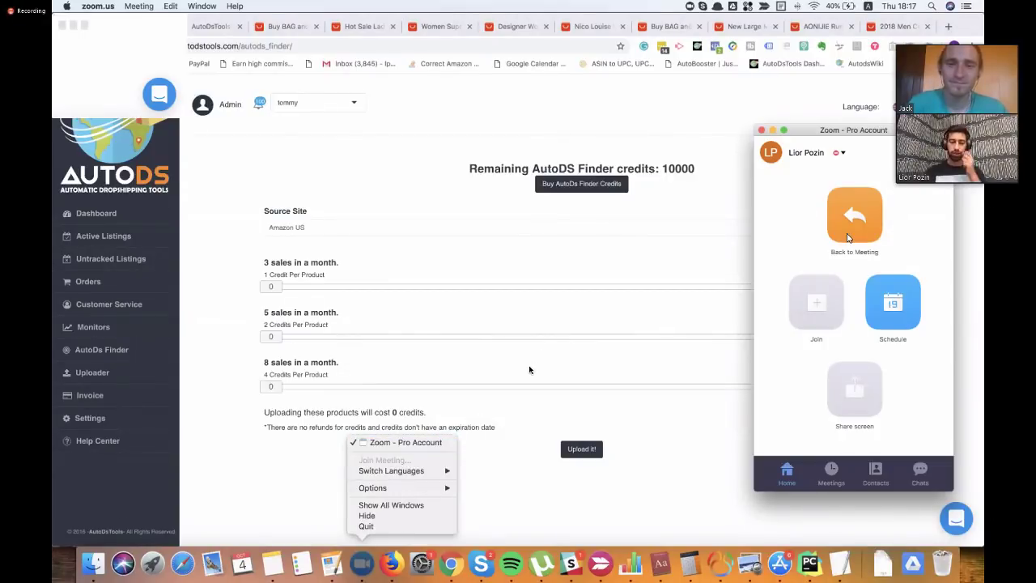
left_click(657, 358)
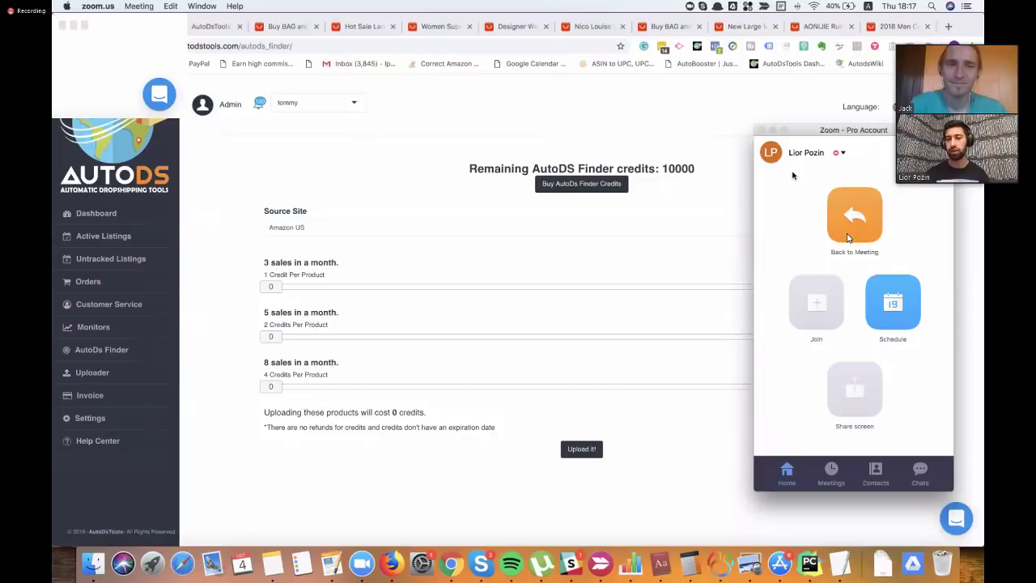
left_click(773, 131)
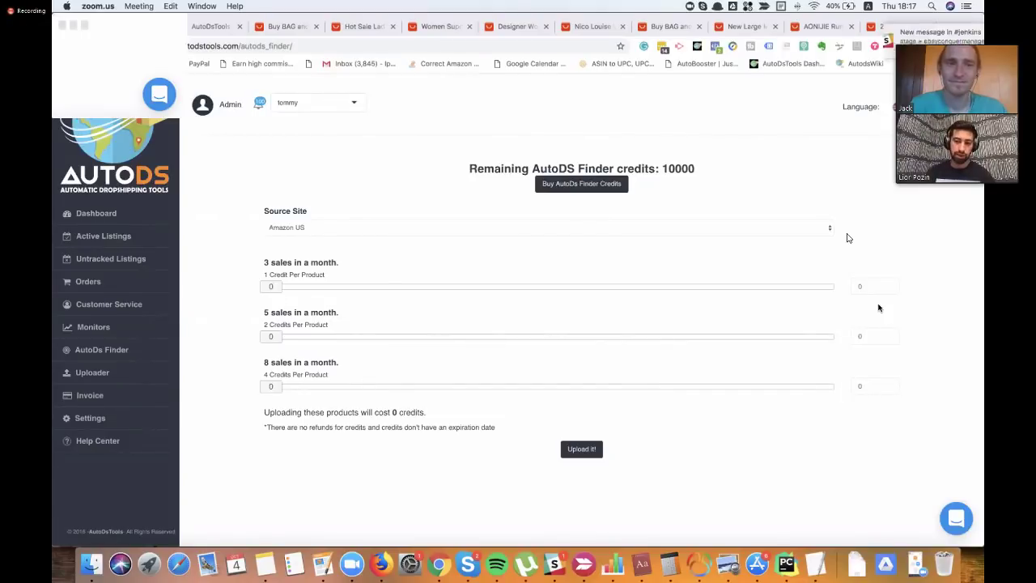
Step: Highlight the 3 sales in a month option together with its credit cost per product
left_click(735, 172)
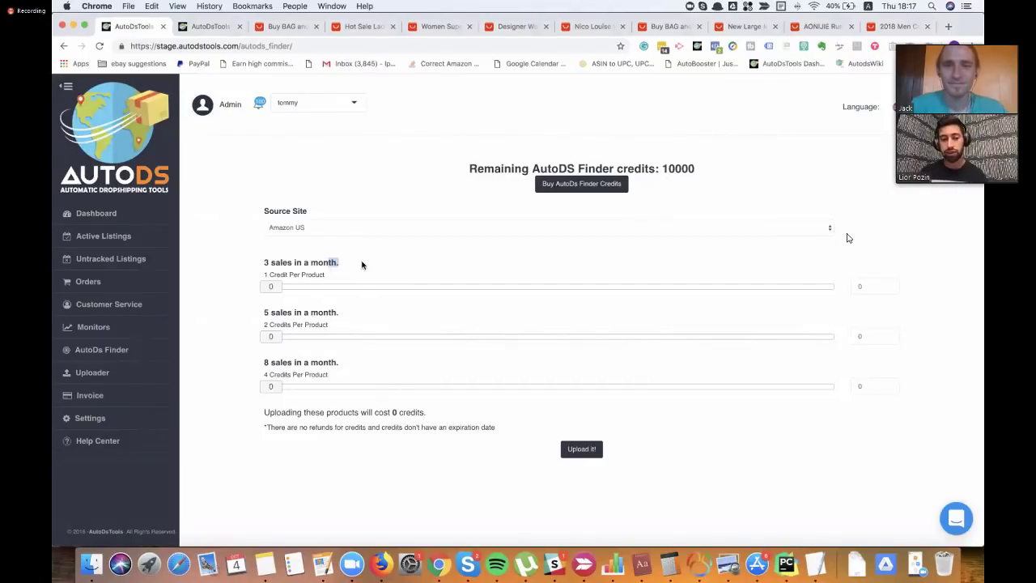
left_click_drag(348, 279, 254, 261)
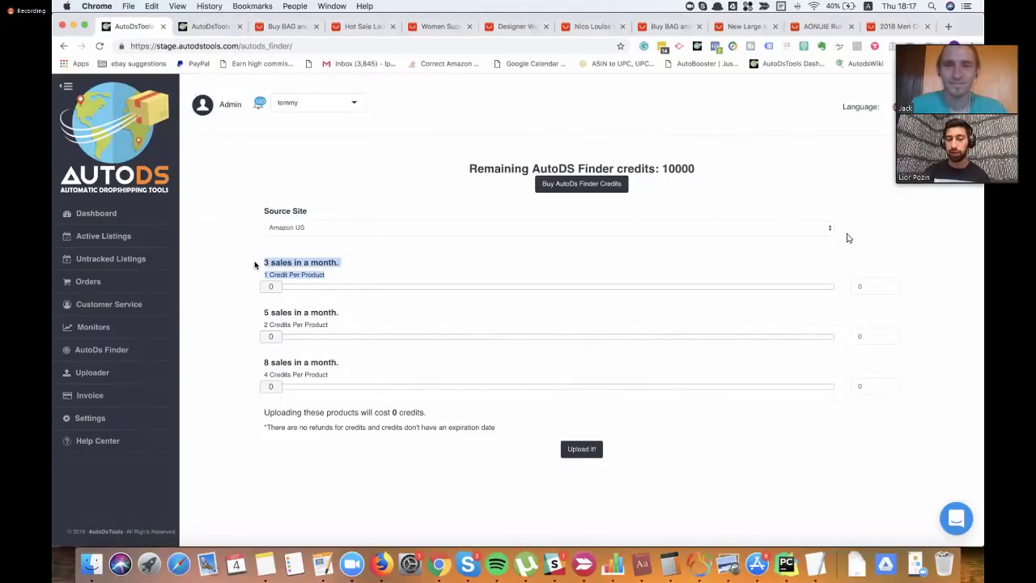
left_click(259, 260)
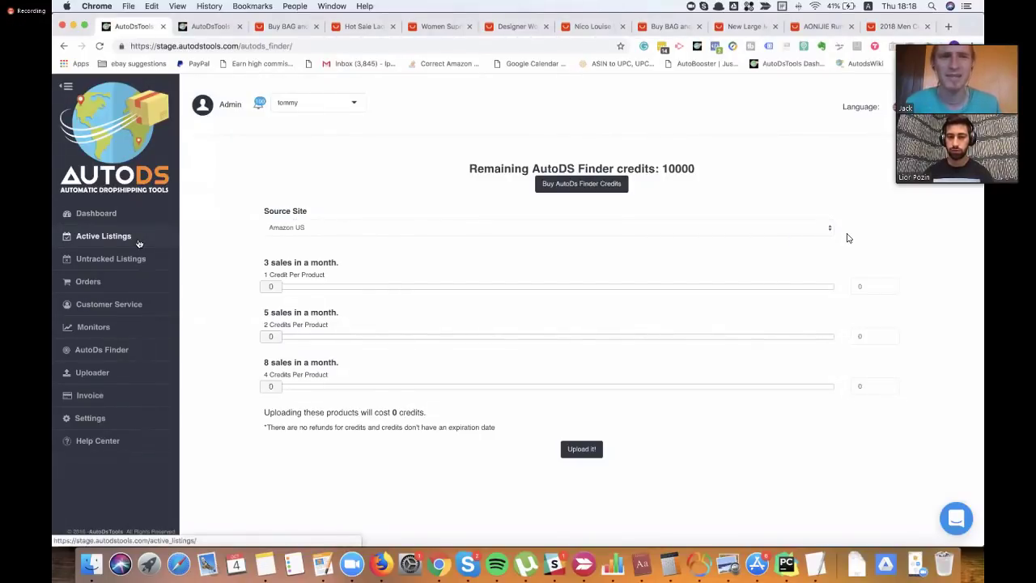
Step: Set the amount of products with 8 sales in a month to 48 and send them to the uploader
left_click_drag(271, 386, 426, 389)
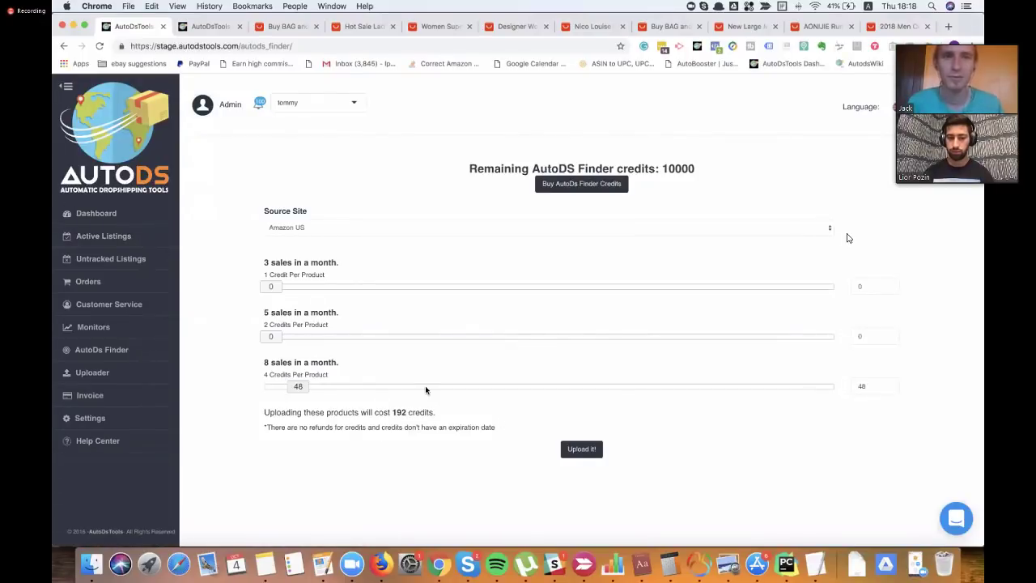
left_click(568, 444)
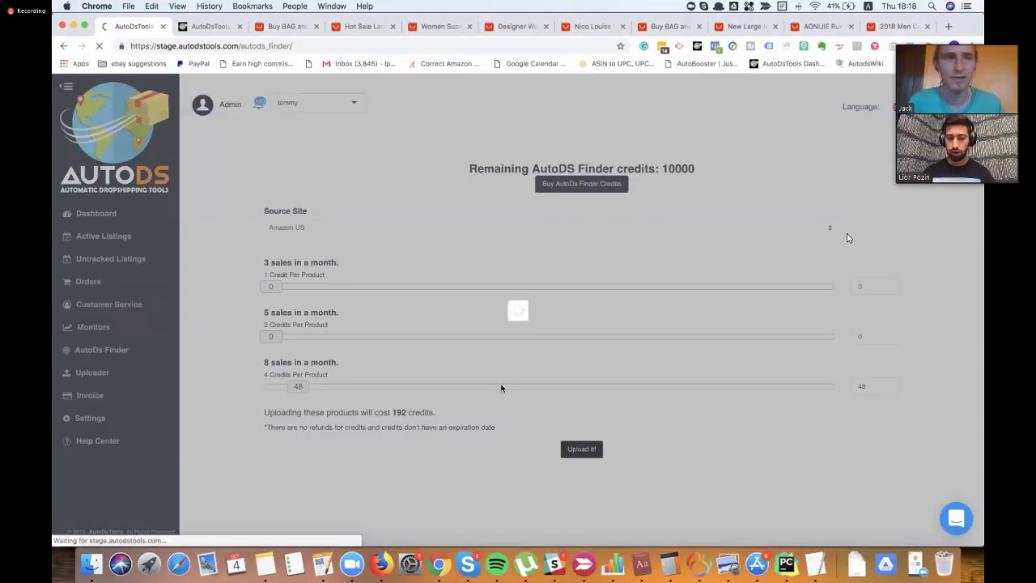
Step: Create the new tag "AutoDS finder" and assign it to the products in the bulk upload settings
scroll(513, 388, "down", 5)
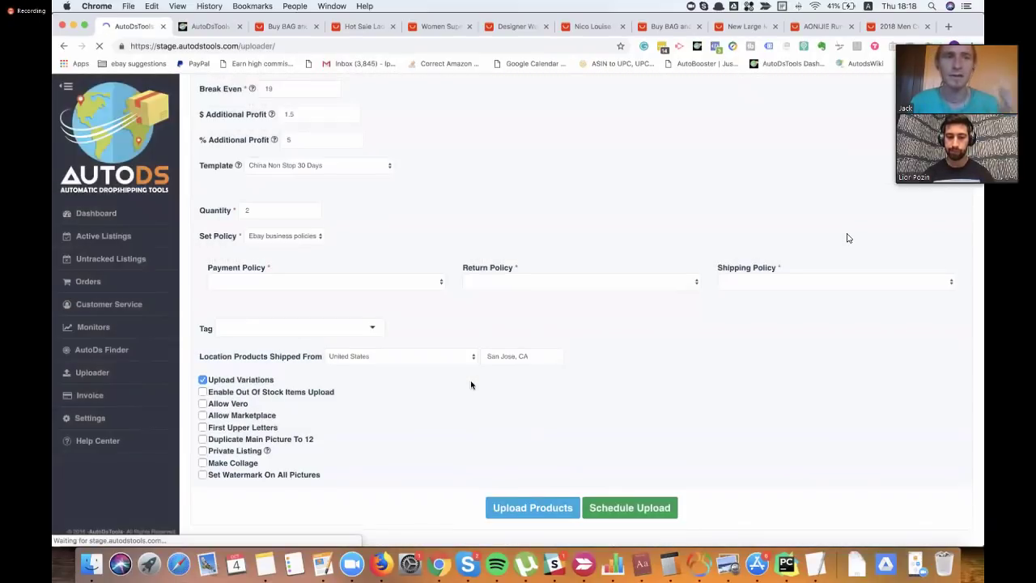
left_click(339, 321)
left_click(429, 322)
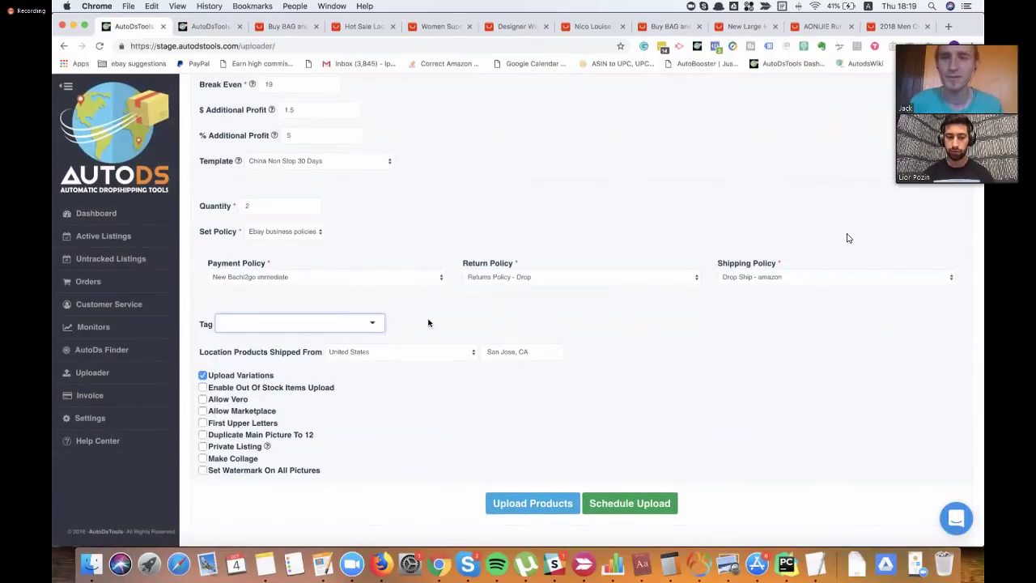
left_click(369, 326)
left_click(429, 330)
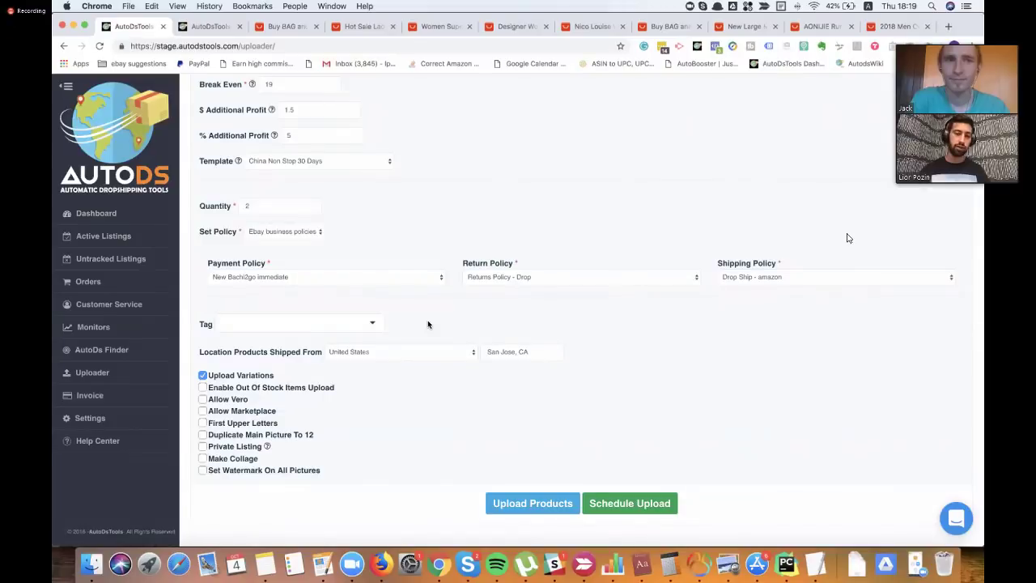
left_click(332, 326)
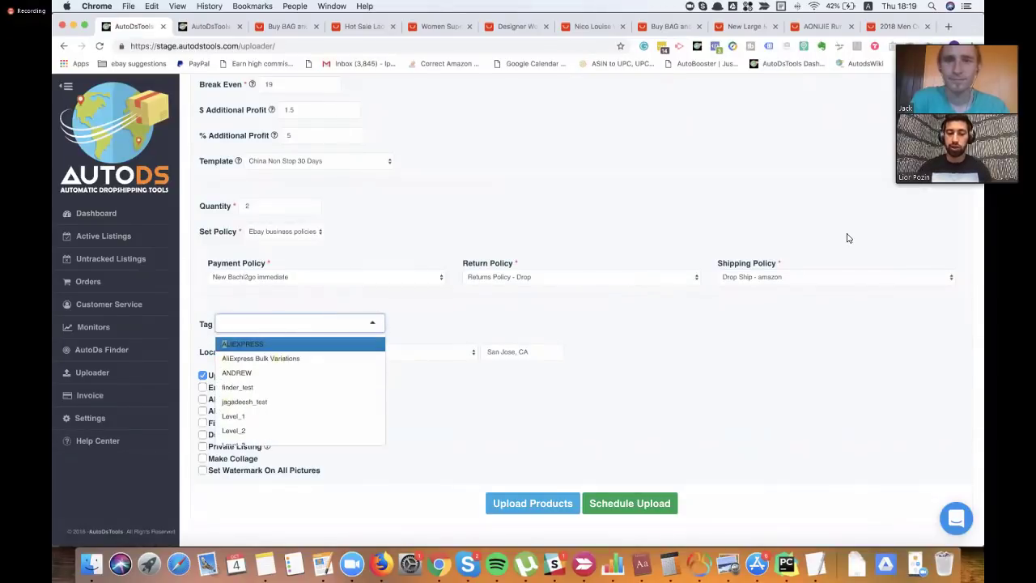
type("AutoDS")
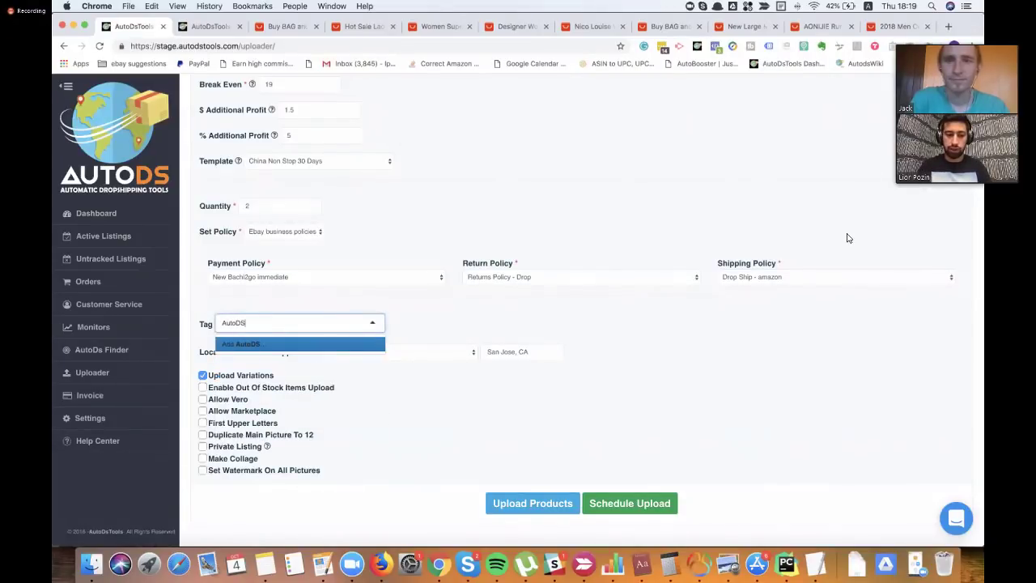
type(" finder")
left_click(315, 344)
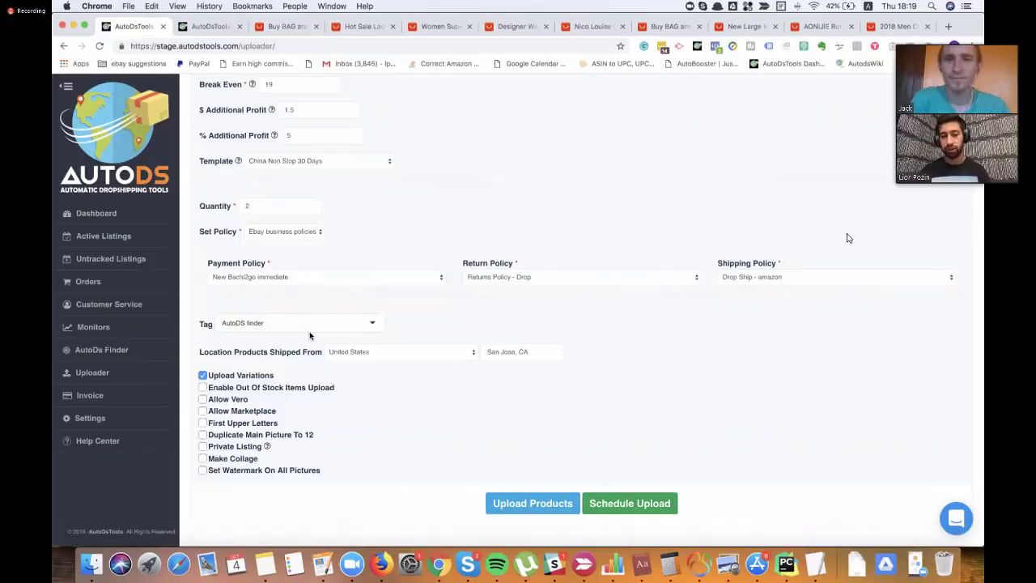
Step: Look through the tags available in the active listings filter, and return to AutoDs Finder
left_click(137, 237)
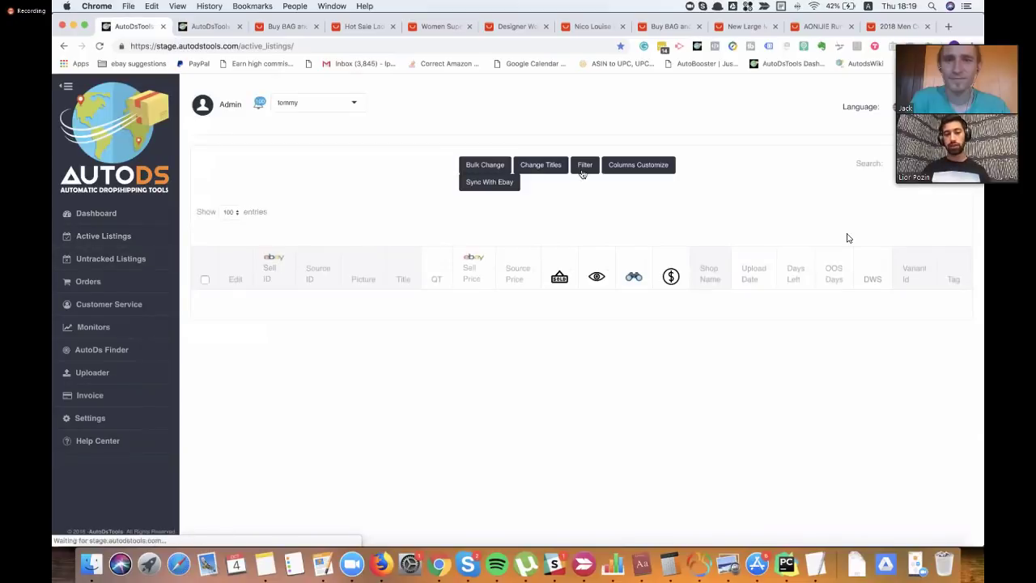
left_click(583, 169)
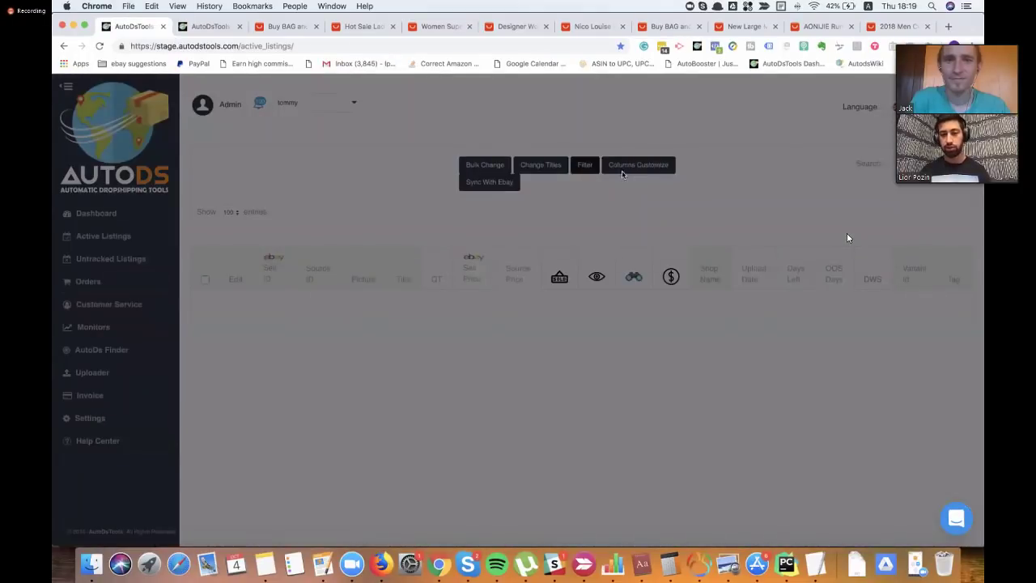
scroll(581, 248, "down", 5)
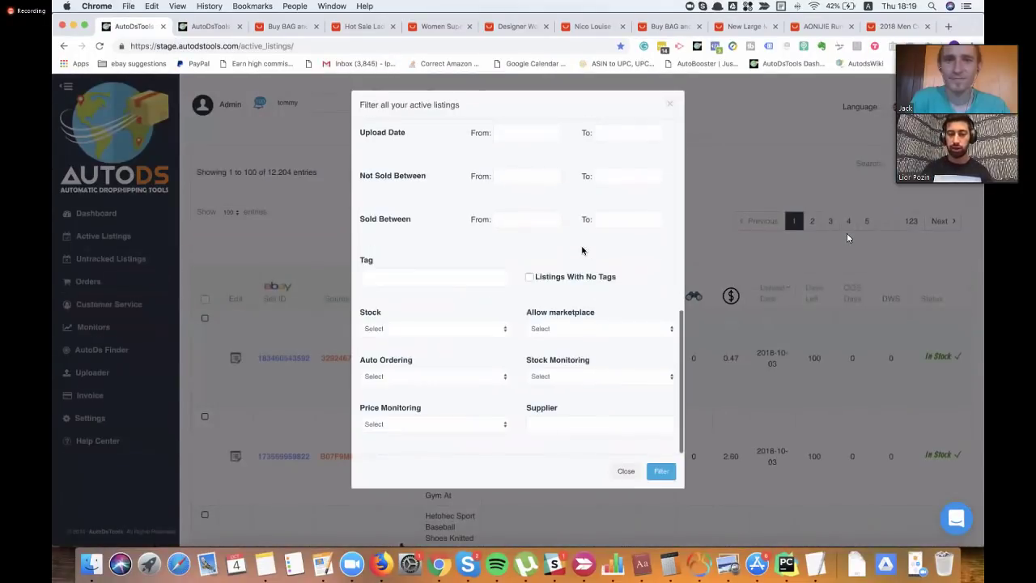
left_click(457, 281)
scroll(435, 351, "down", 2)
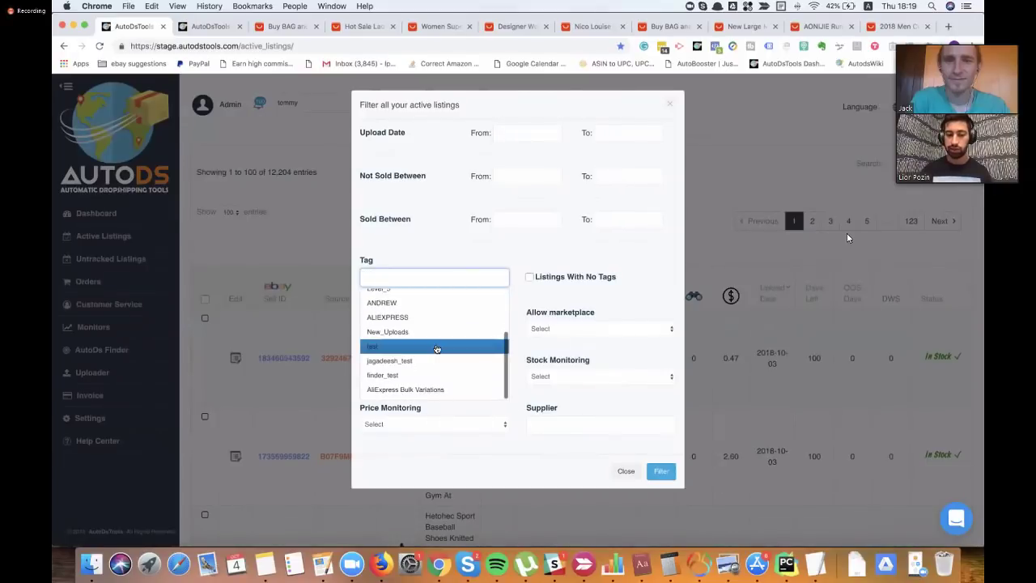
scroll(436, 348, "up", 3)
scroll(436, 348, "down", 3)
scroll(436, 348, "up", 1)
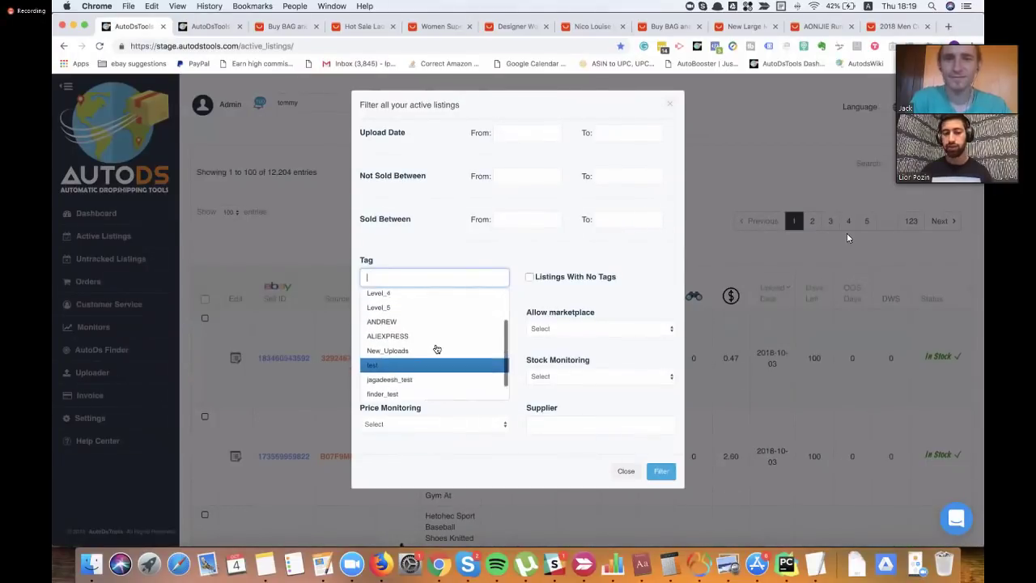
scroll(436, 348, "up", 2)
scroll(436, 348, "down", 3)
scroll(436, 348, "up", 2)
scroll(436, 348, "down", 2)
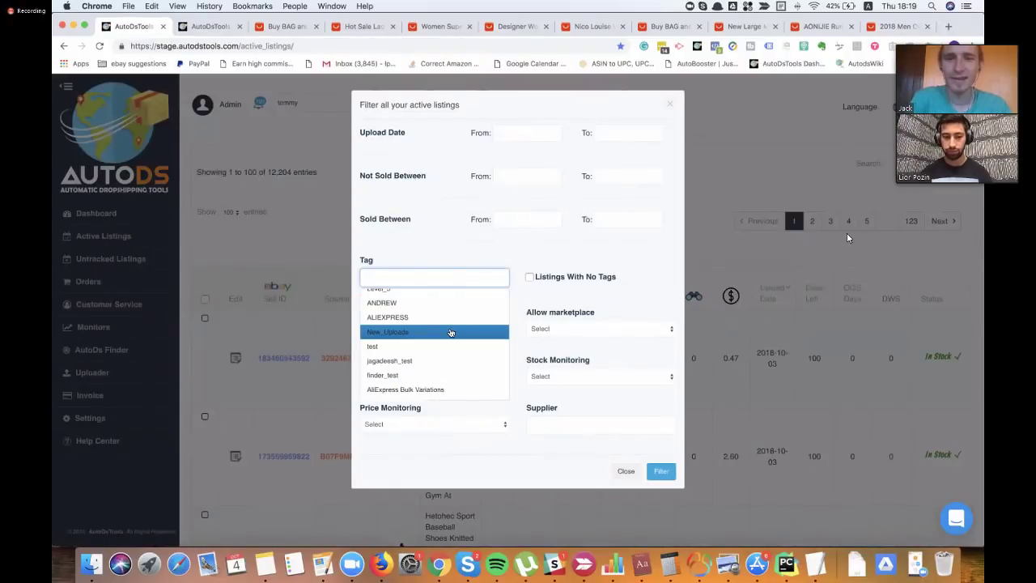
scroll(451, 332, "up", 4)
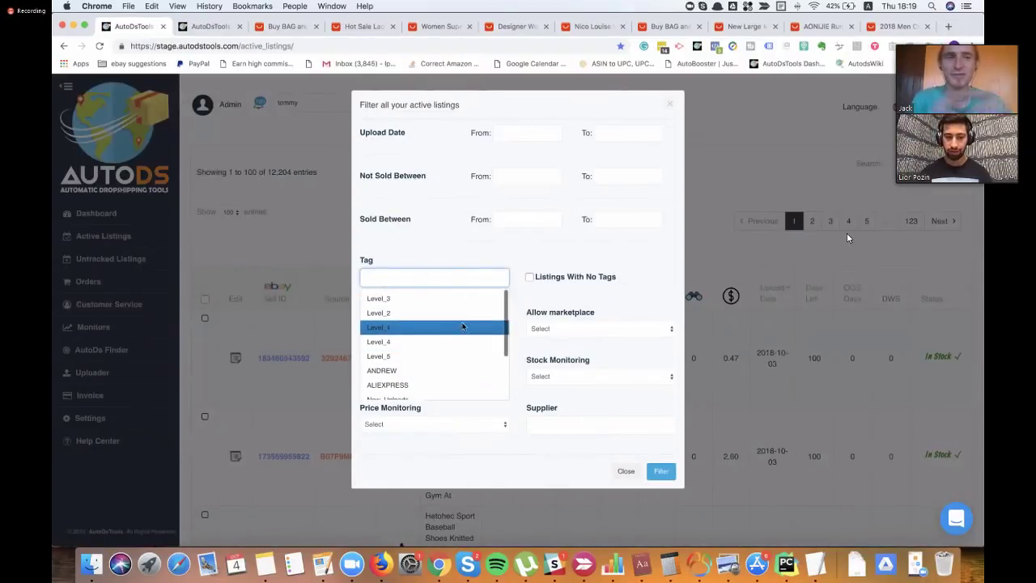
left_click(530, 251)
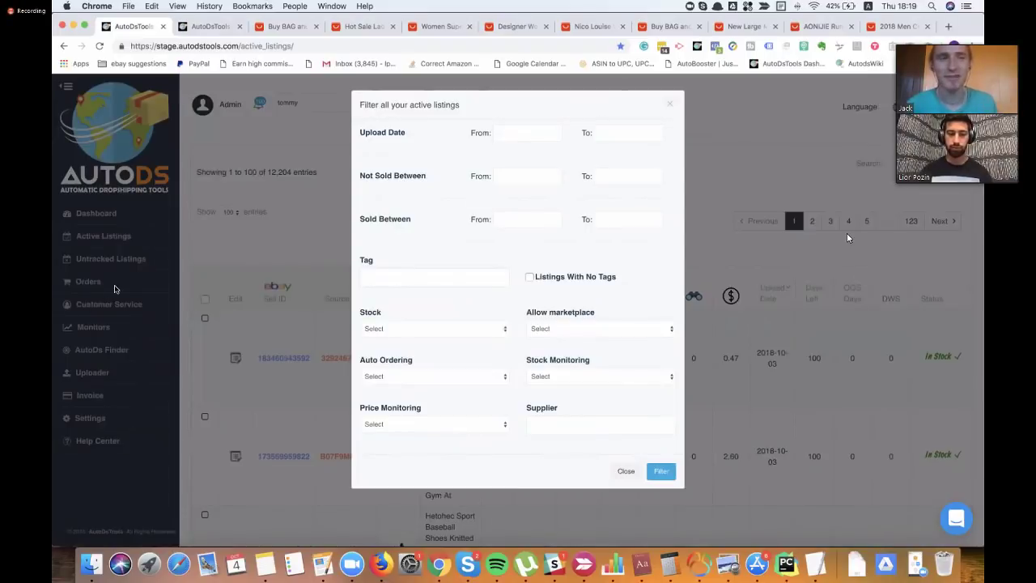
left_click(106, 328)
left_click(113, 351)
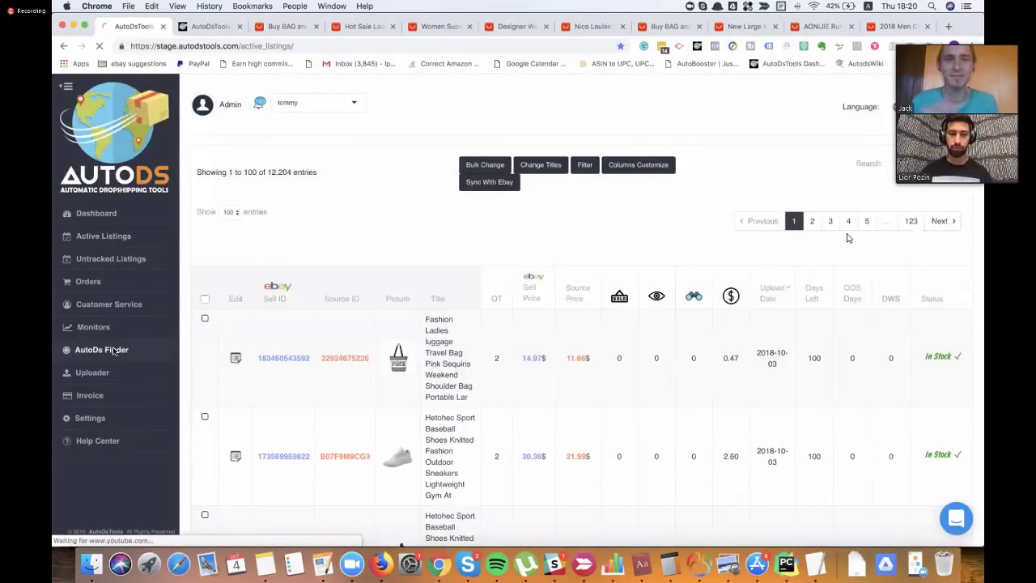